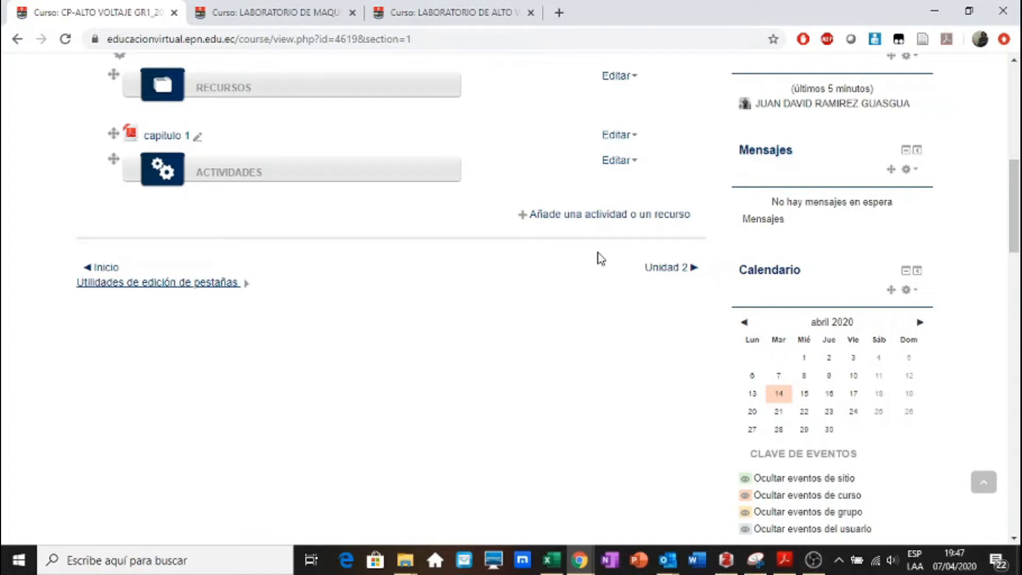
Add a new Tarea activity to Unidad 1 and name it "deber1"
click(622, 215)
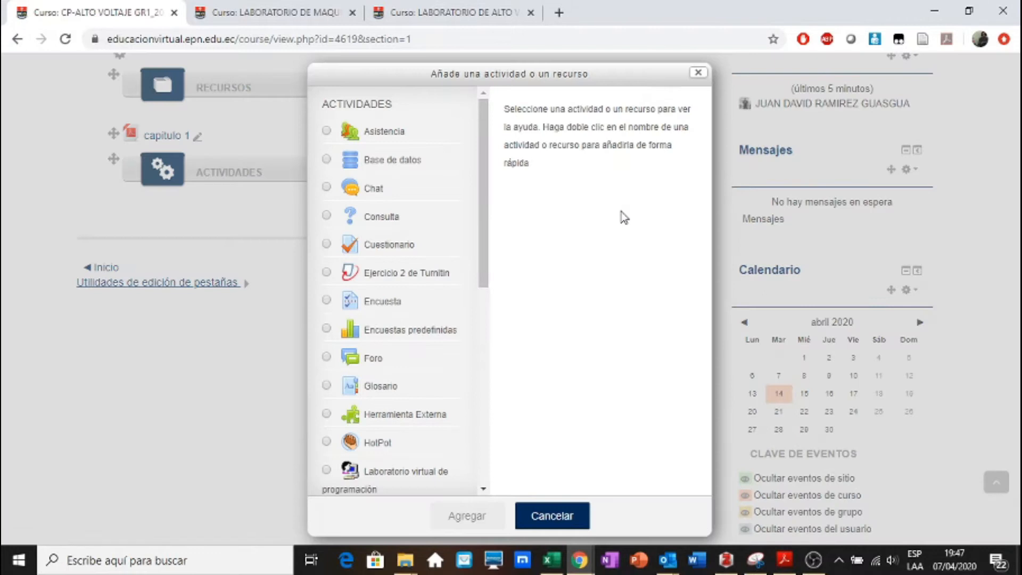
drag(486, 261, 486, 468)
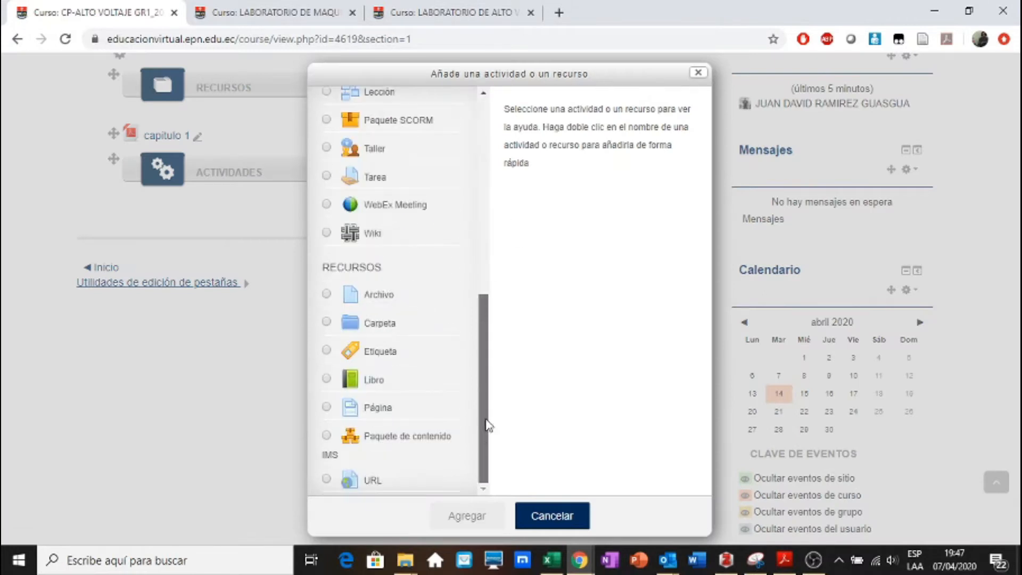
click(395, 180)
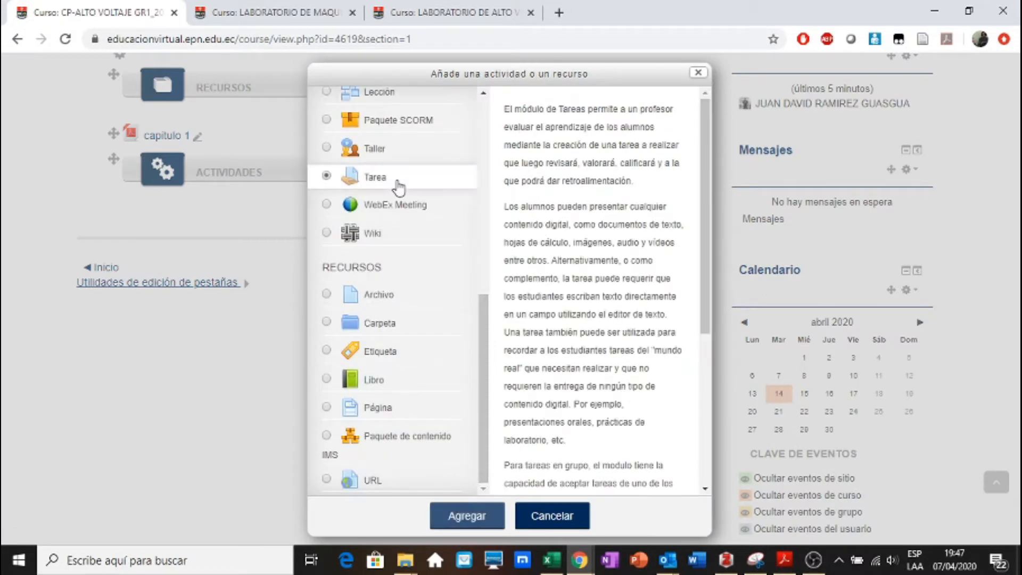
click(481, 514)
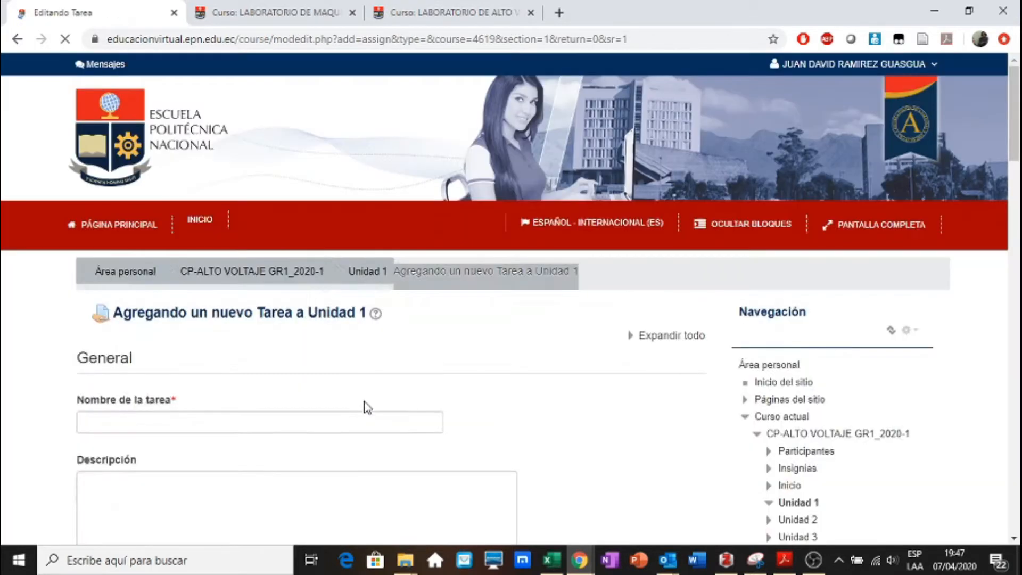
click(283, 421)
text(deber1)
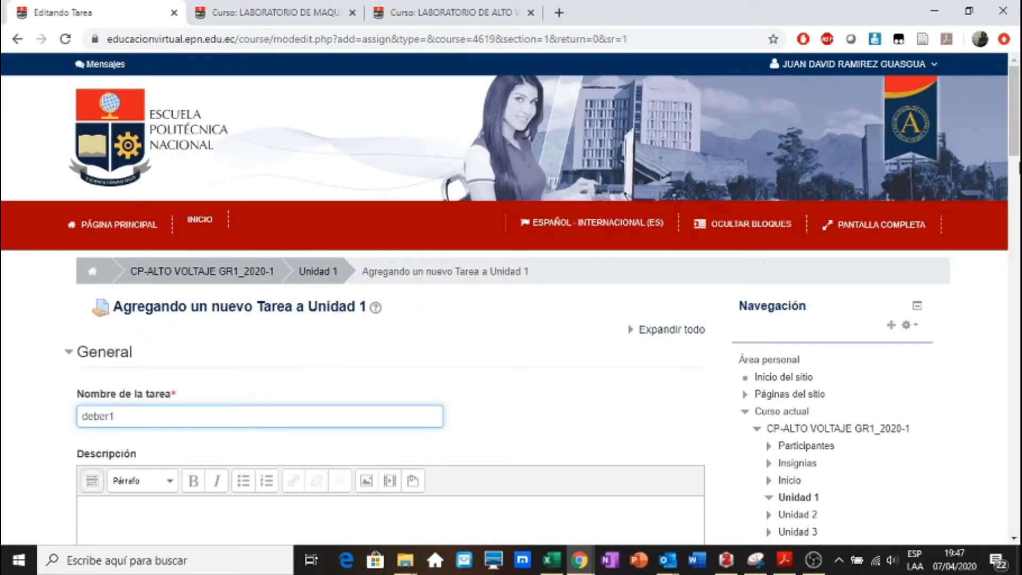
Set the assignment's grading method to Guía de evaluación, then save the changes and display the assignment
scroll(511, 298, down, 20)
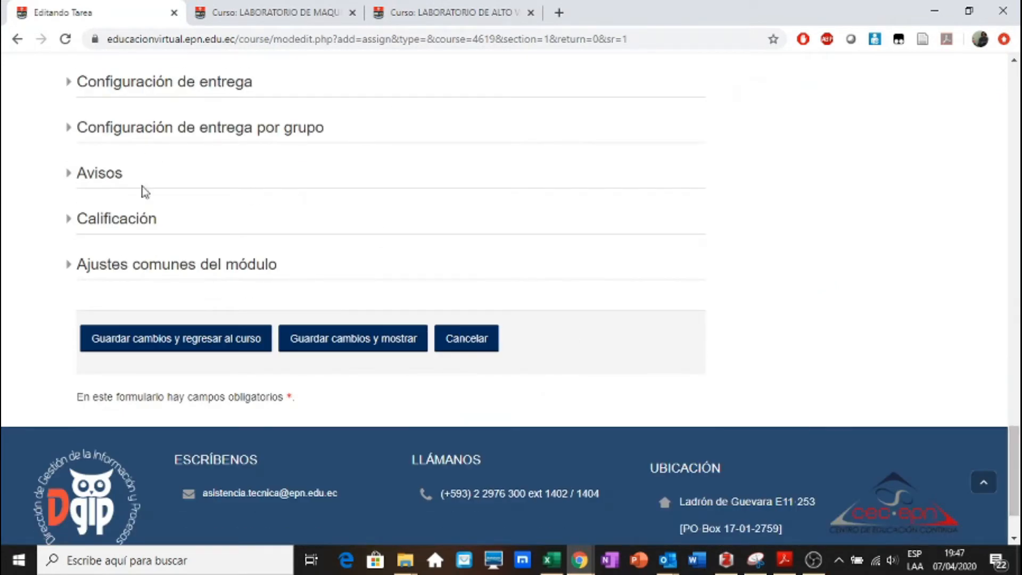
click(85, 227)
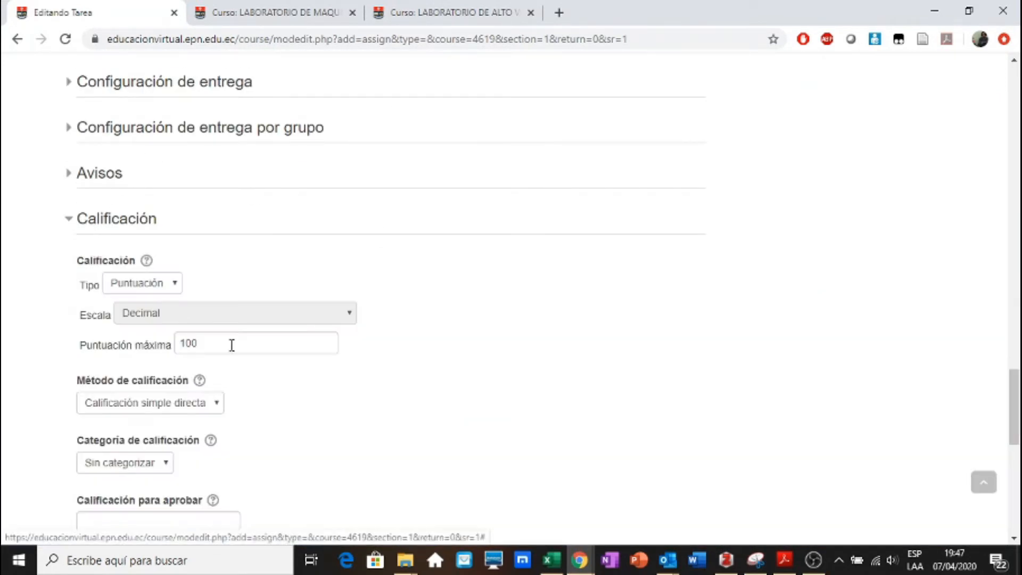
drag(1015, 383, 1016, 412)
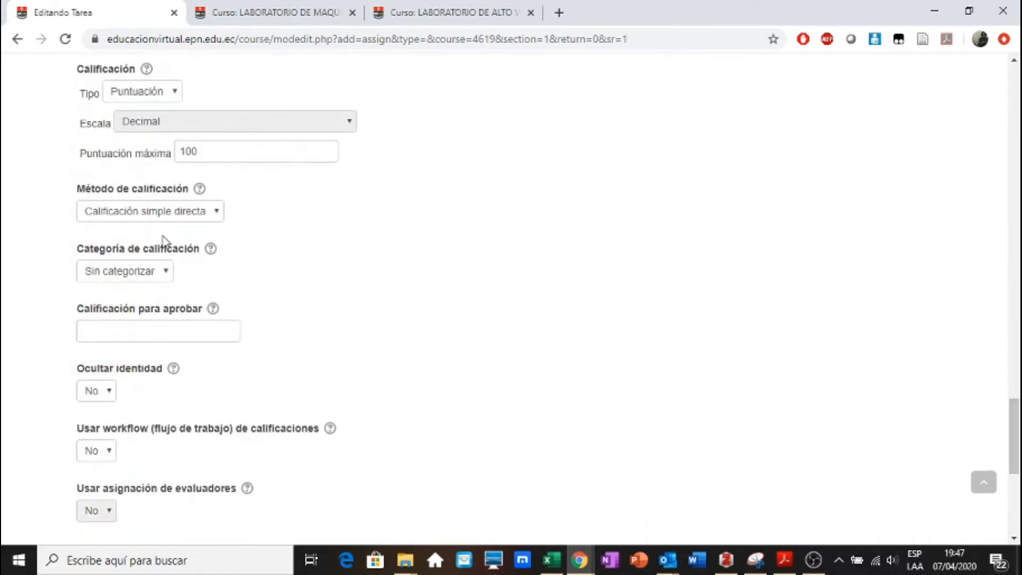
click(171, 216)
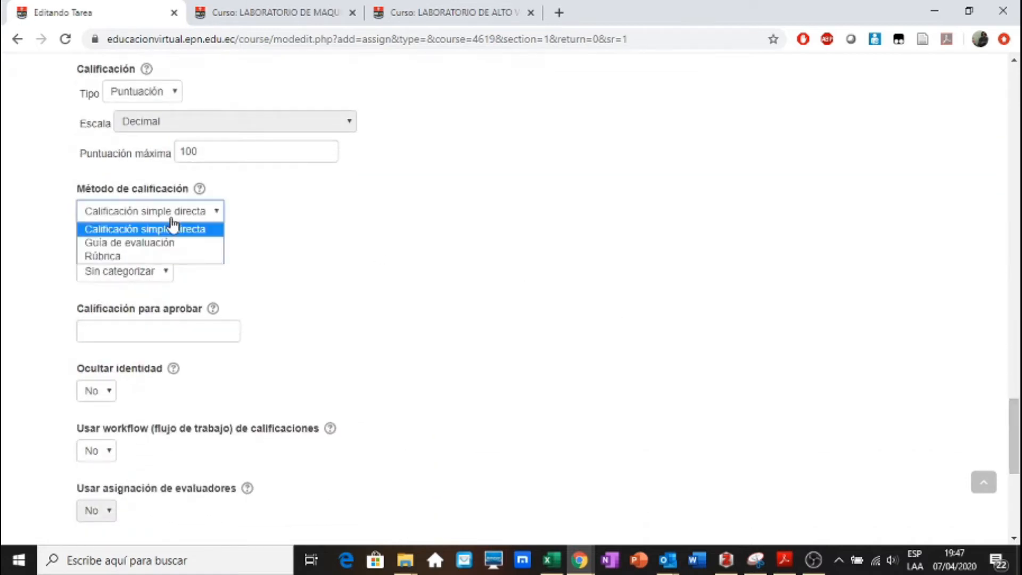
click(149, 242)
scroll(5, 262, down, 5)
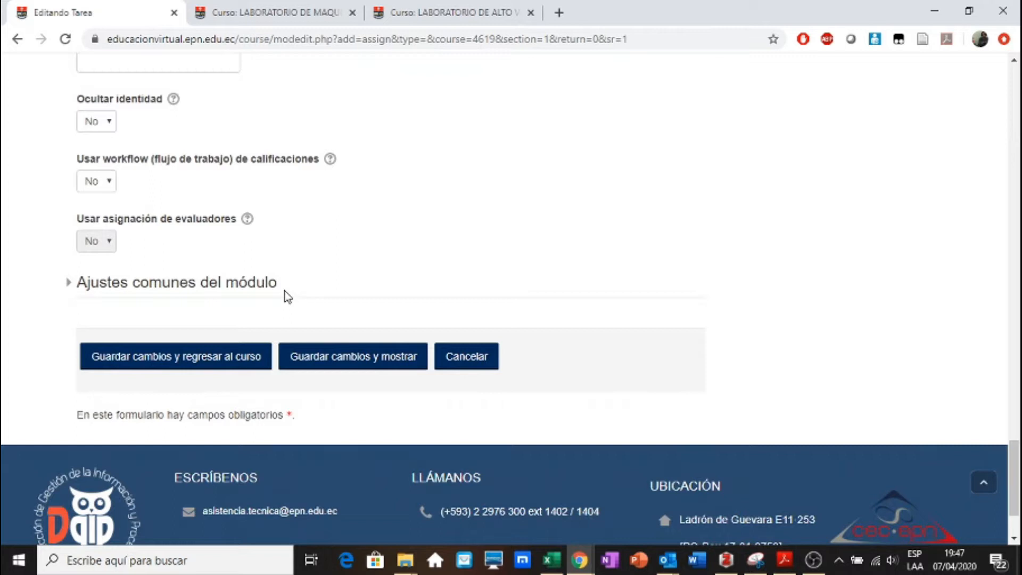
click(340, 364)
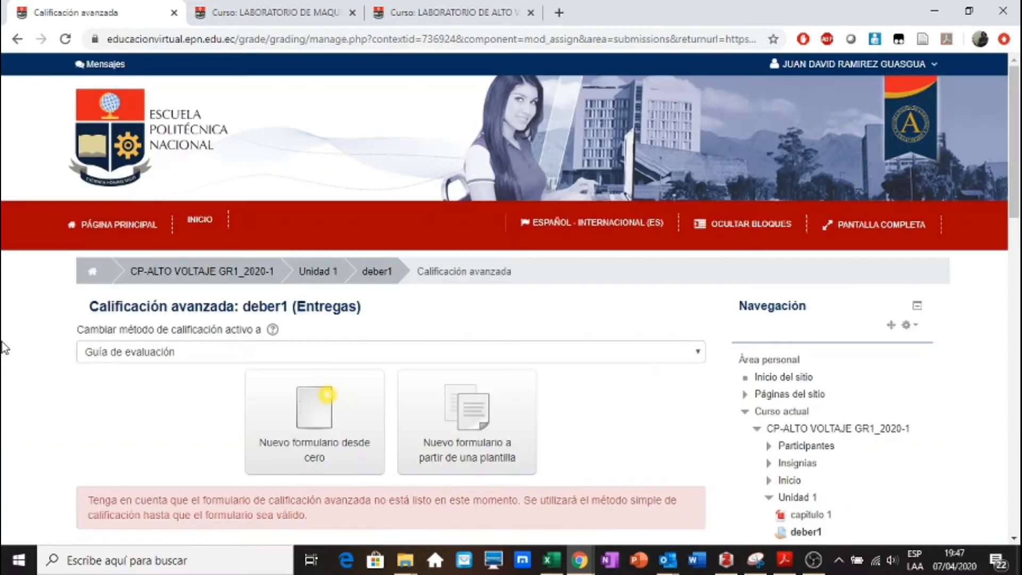
Create a new grading form from scratch and name it "guia de evaluacion de deber"
scroll(2, 348, down, 3)
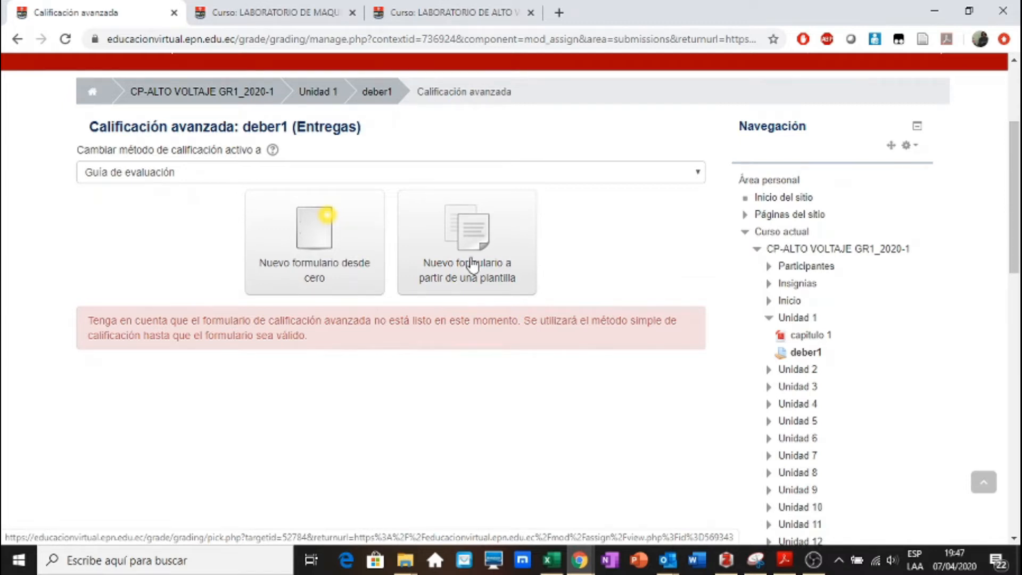
click(336, 244)
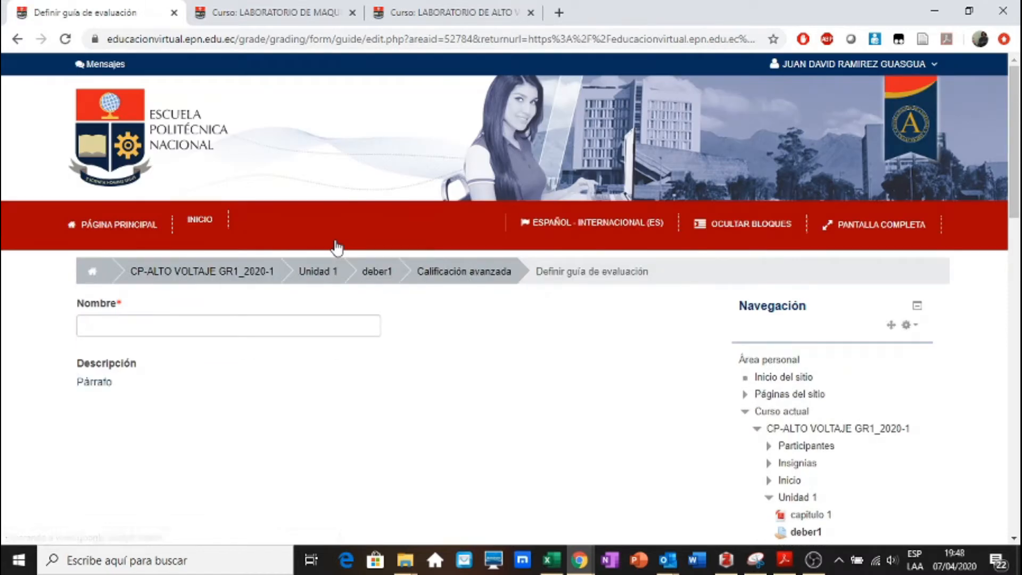
click(180, 324)
text(guia de evaluacion de deber)
click(5, 427)
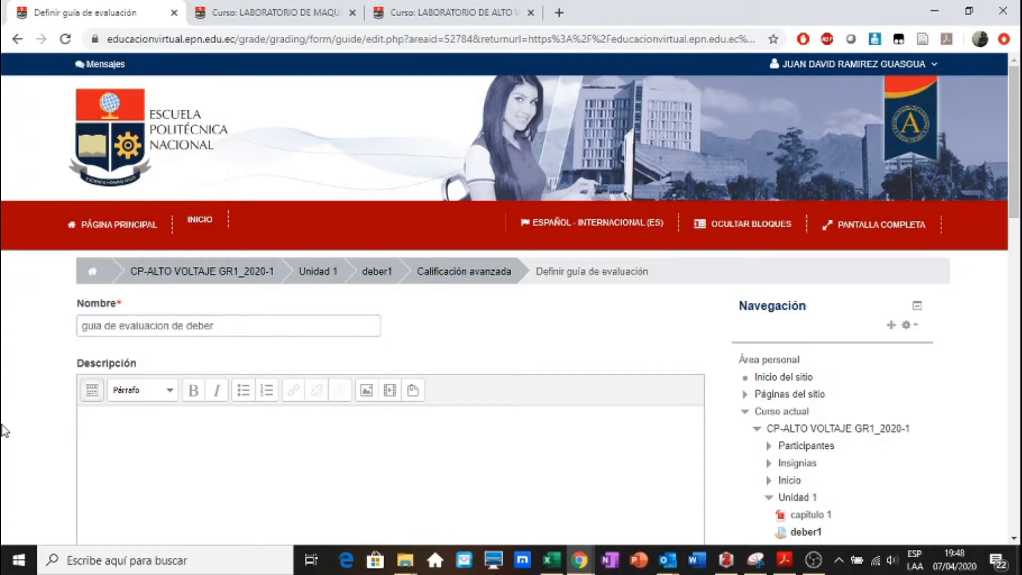
scroll(5, 428, down, 5)
click(166, 241)
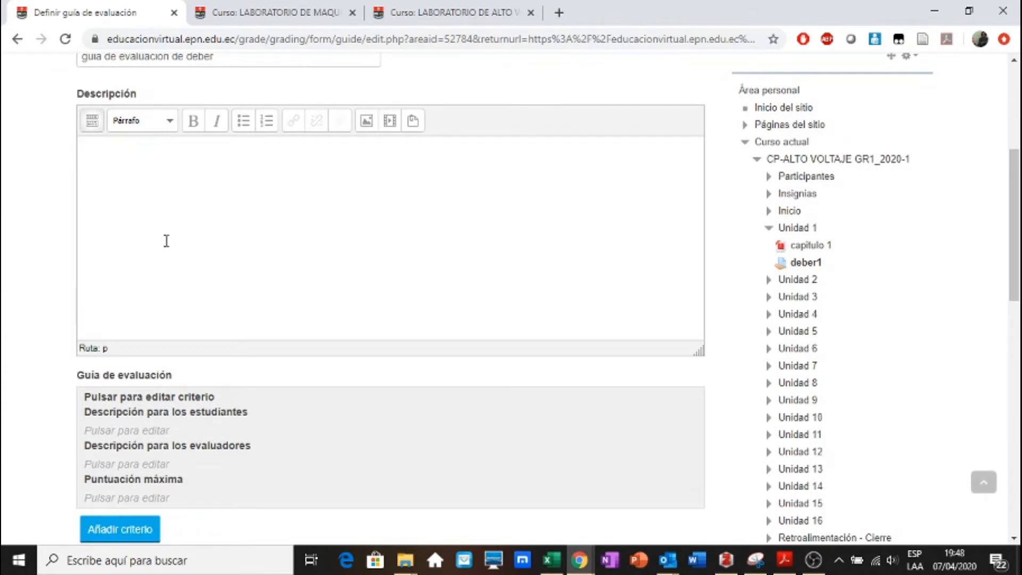
Name the first criterion "referencias" and enter the student description "deben citar las referencias"
scroll(480, 236, down, 5)
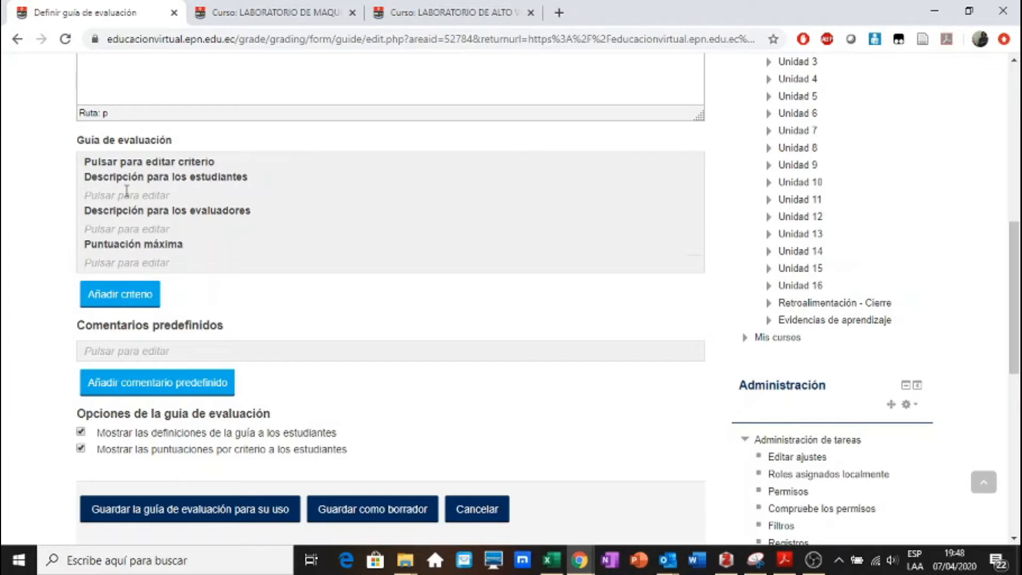
click(178, 161)
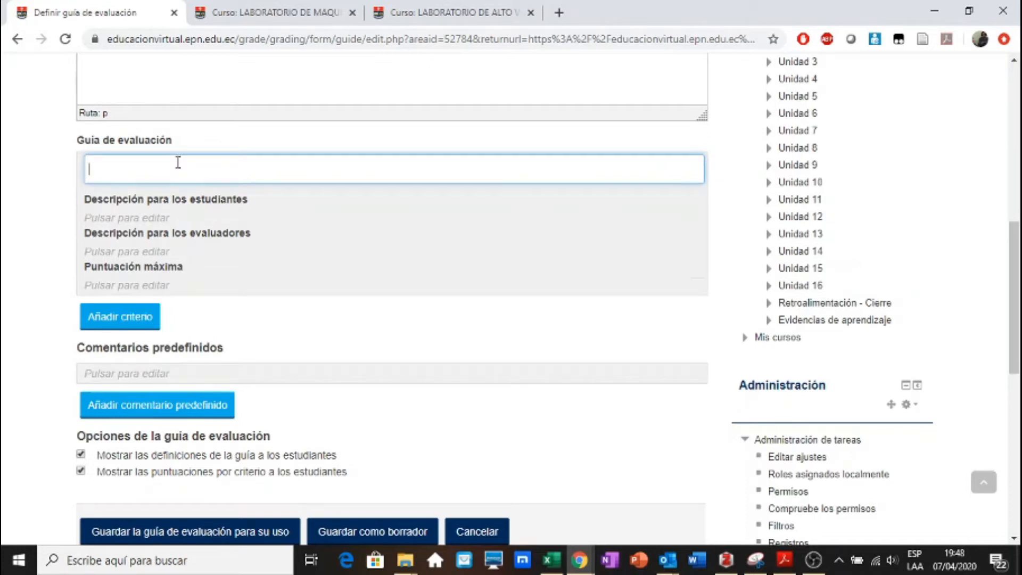
text(referencias)
click(151, 219)
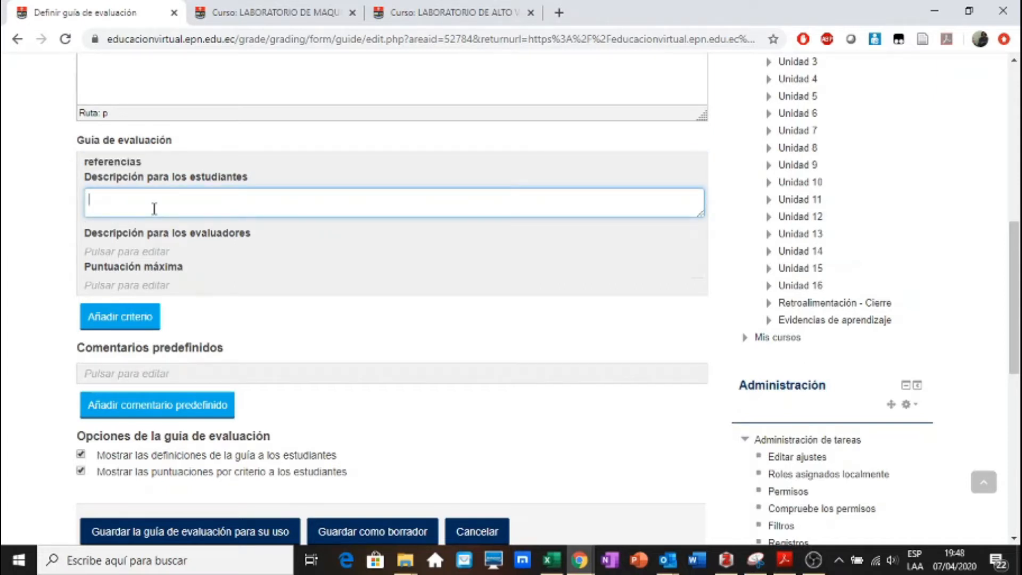
text(deben citar las referencias)
Give the referencias criterion the evaluator description "revisar las referencias" and a maximum score of 50
click(146, 253)
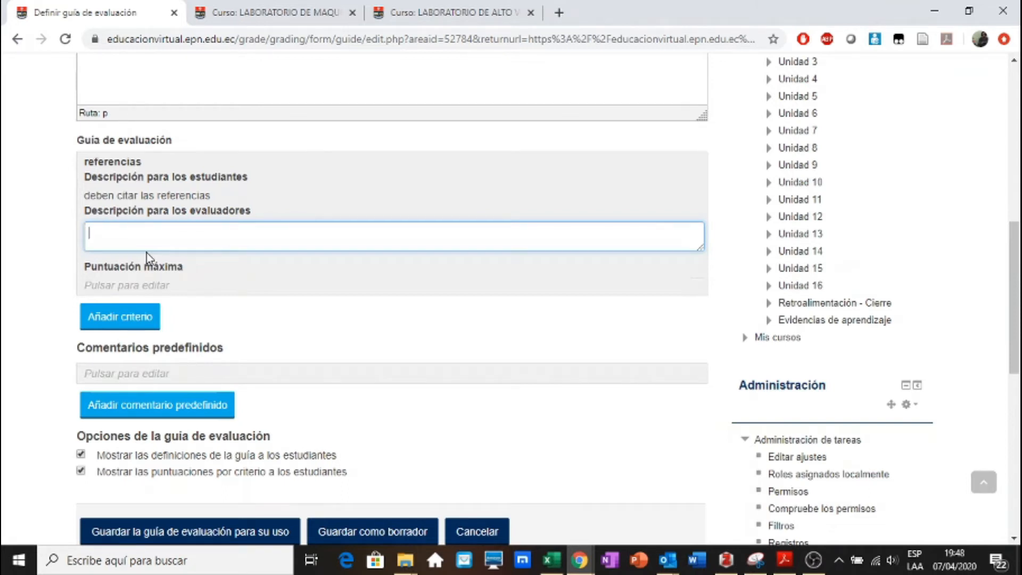
text(revisar las referencias)
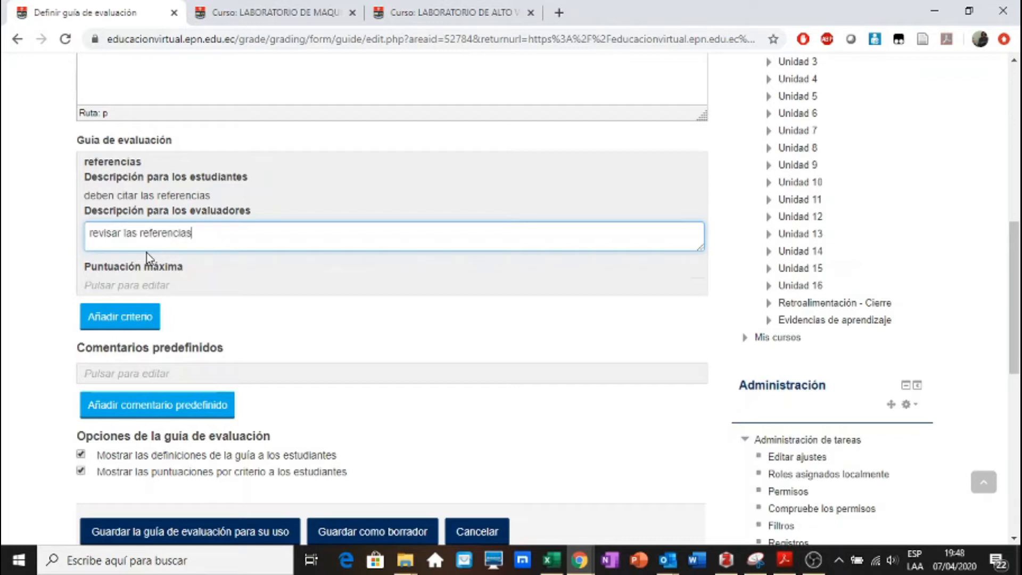
click(125, 285)
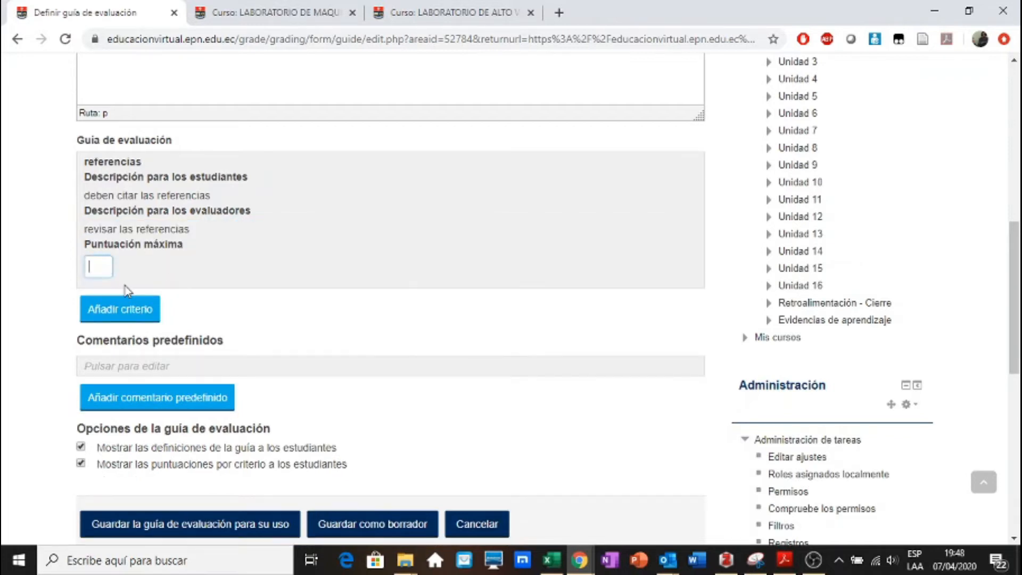
text(50)
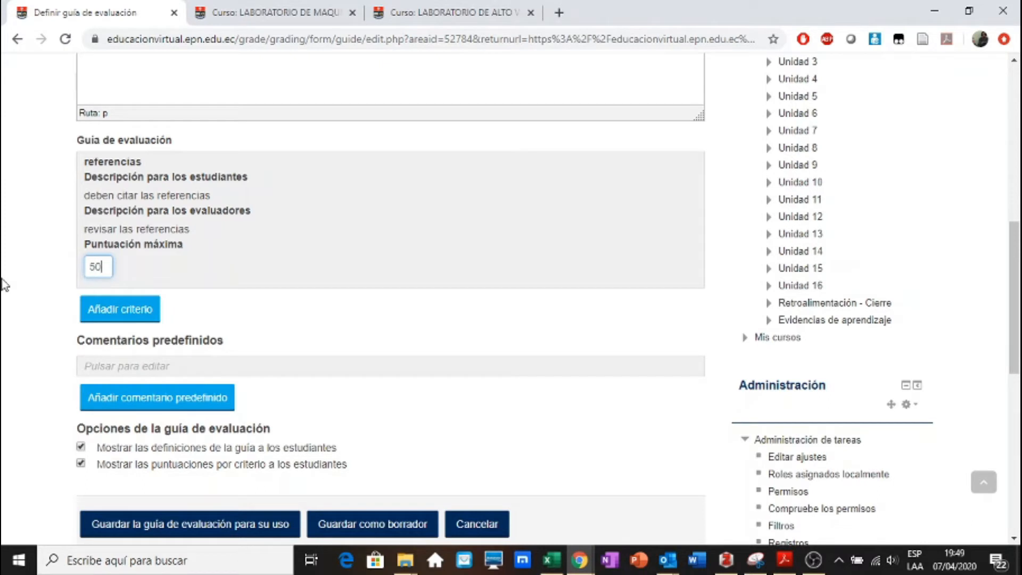
click(2, 279)
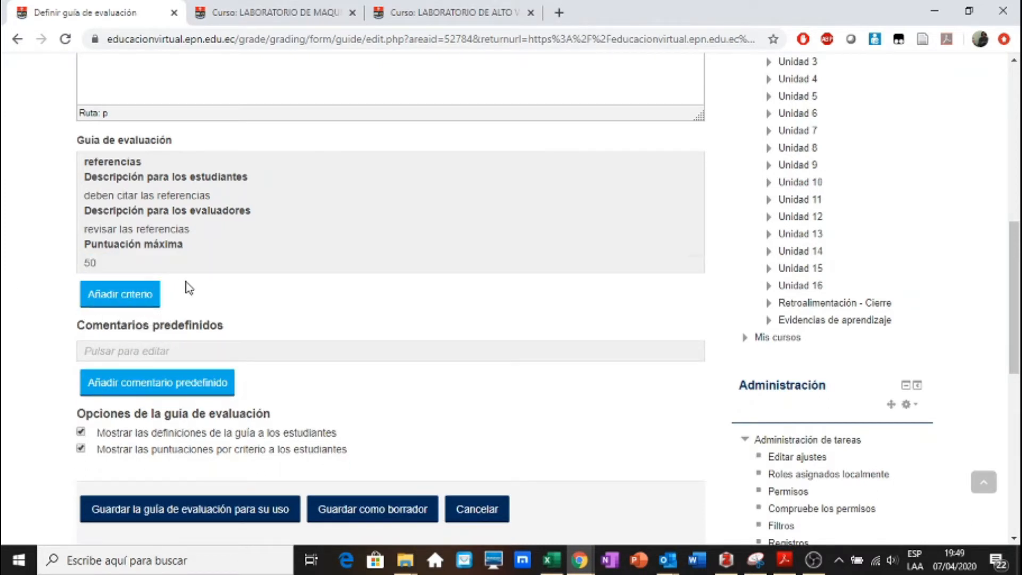
Add a second criterion named "contenido" with a maximum score of 30
click(120, 291)
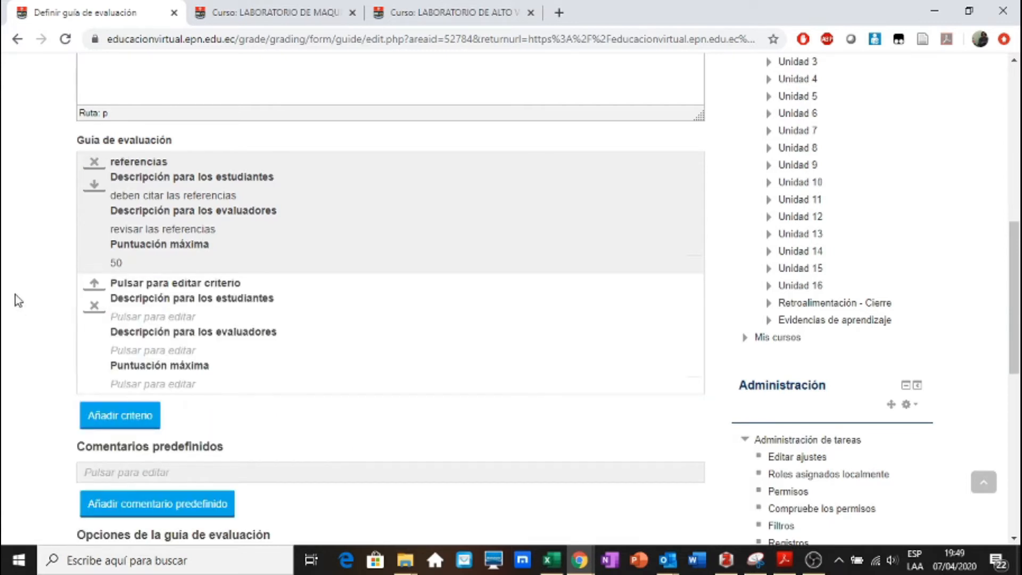
click(146, 283)
text(contenido)
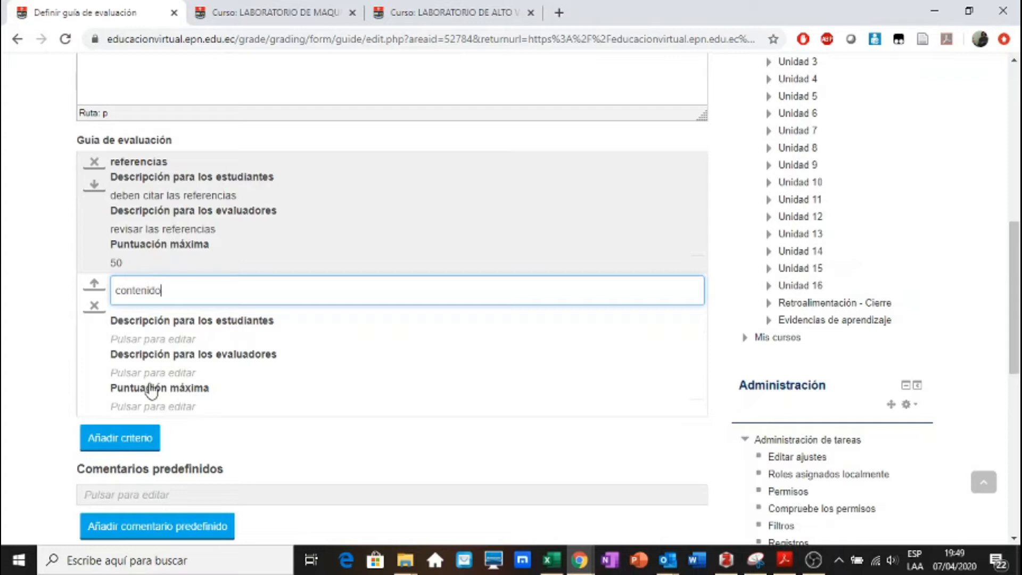
click(150, 406)
text(30)
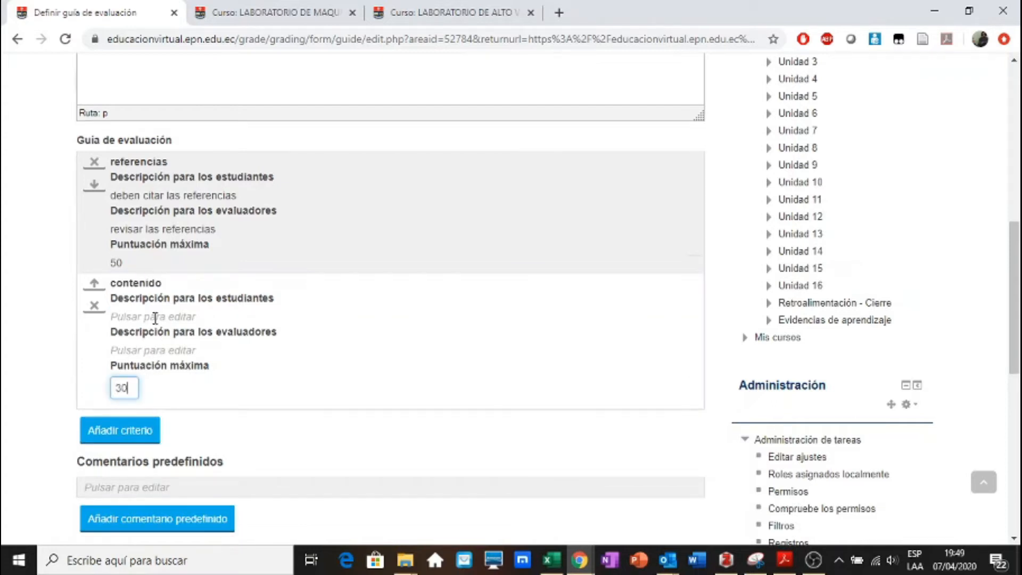
Describe the contenido criterion as "desarrollo de contenido" for students and "revisar" for evaluators
click(155, 318)
text(desarrollo)
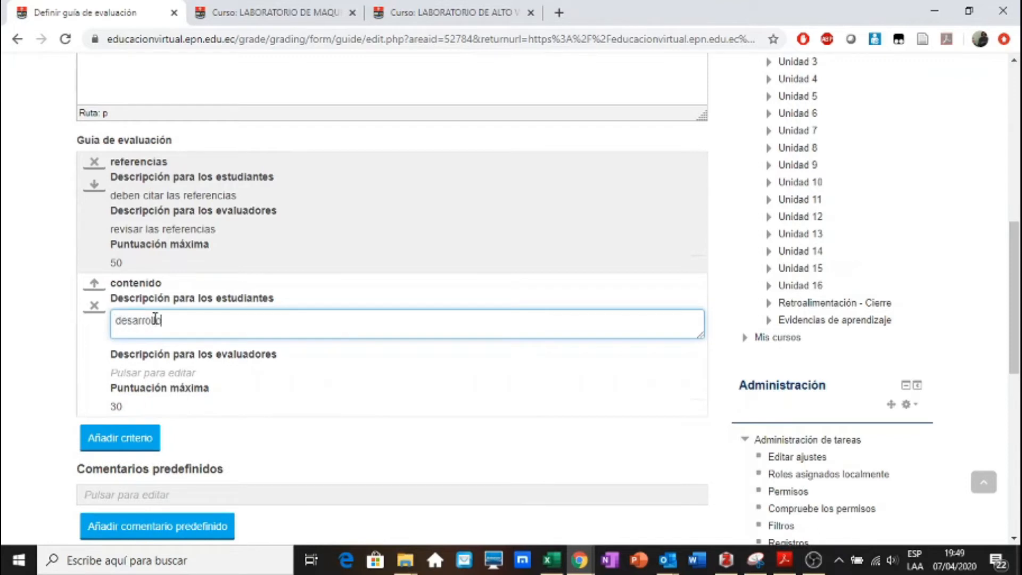
text( de contendi)
key(BackSpace)
key(BackSpace)
text(ido)
click(152, 370)
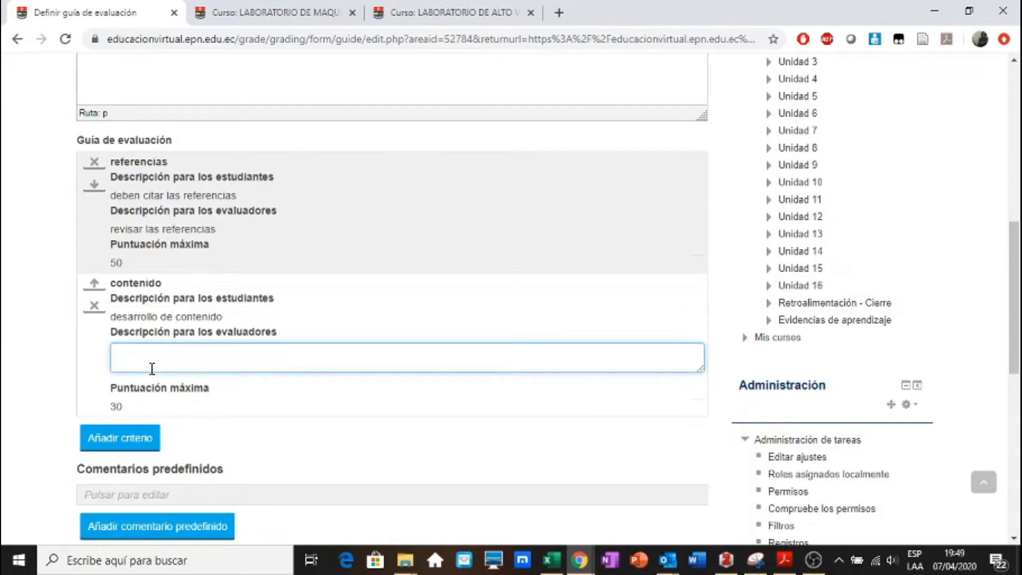
text(revisar)
Add a third criterion named "presentación" with a maximum score of 20
click(116, 436)
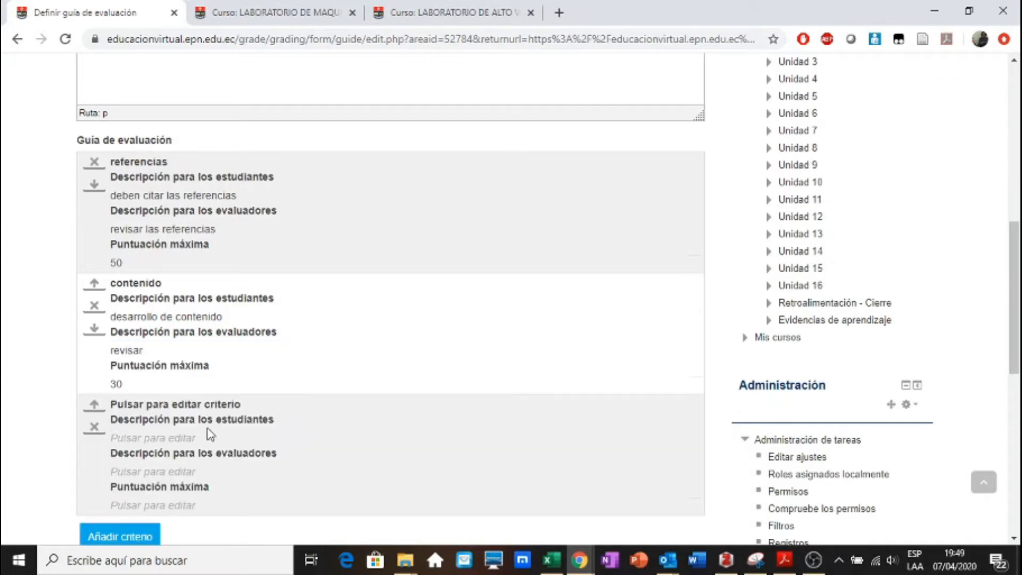
click(203, 406)
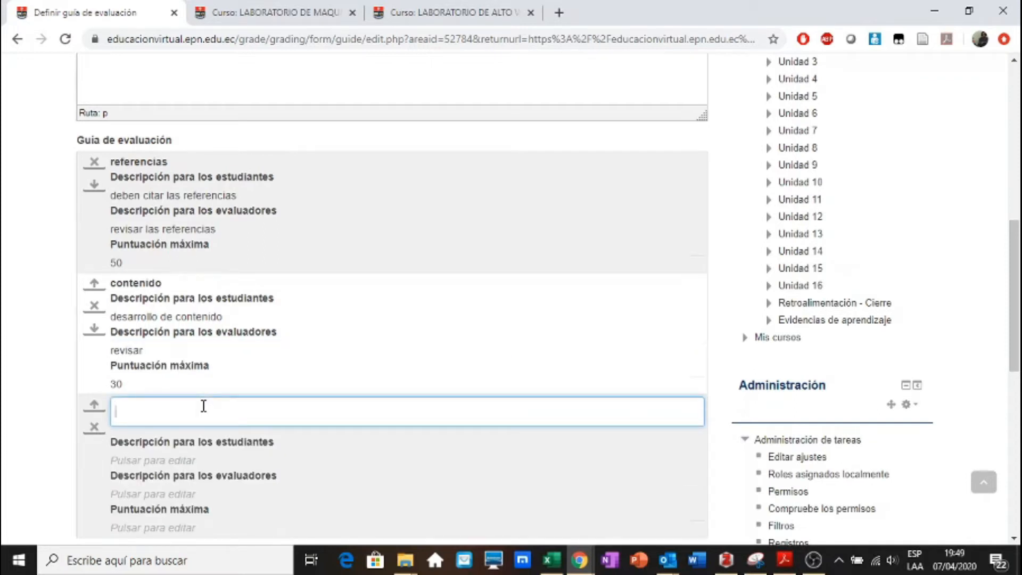
text(presentación)
click(37, 397)
scroll(37, 397, down, 1)
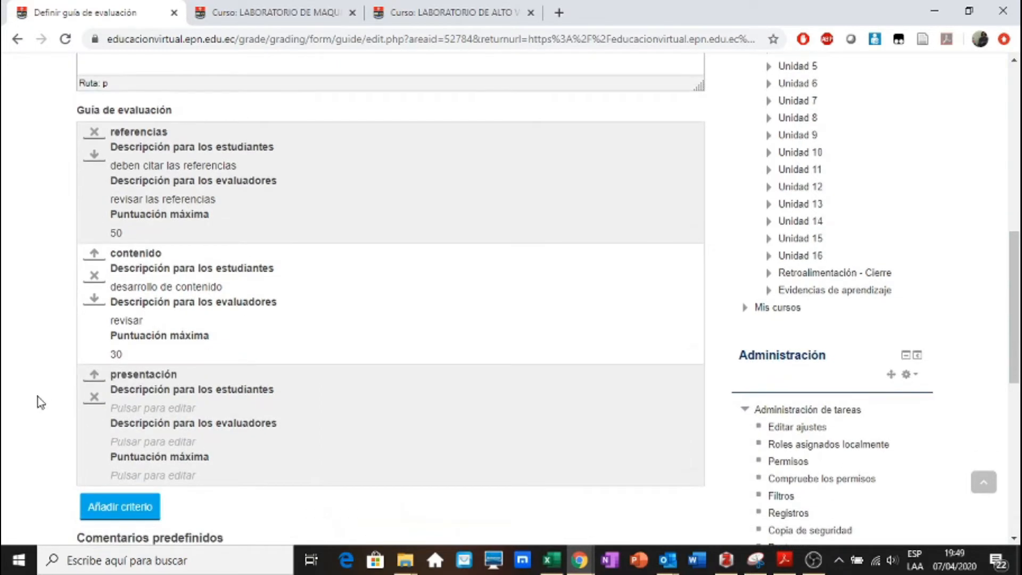
click(161, 476)
text(20)
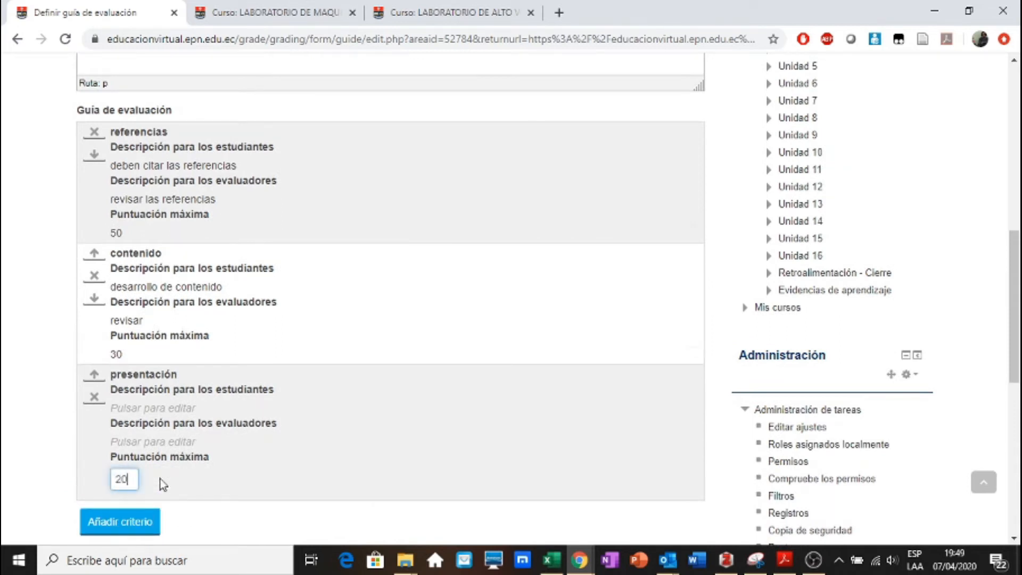
Describe the presentación criterion as "formato IEEE" for students and "revisar" for evaluators
click(128, 410)
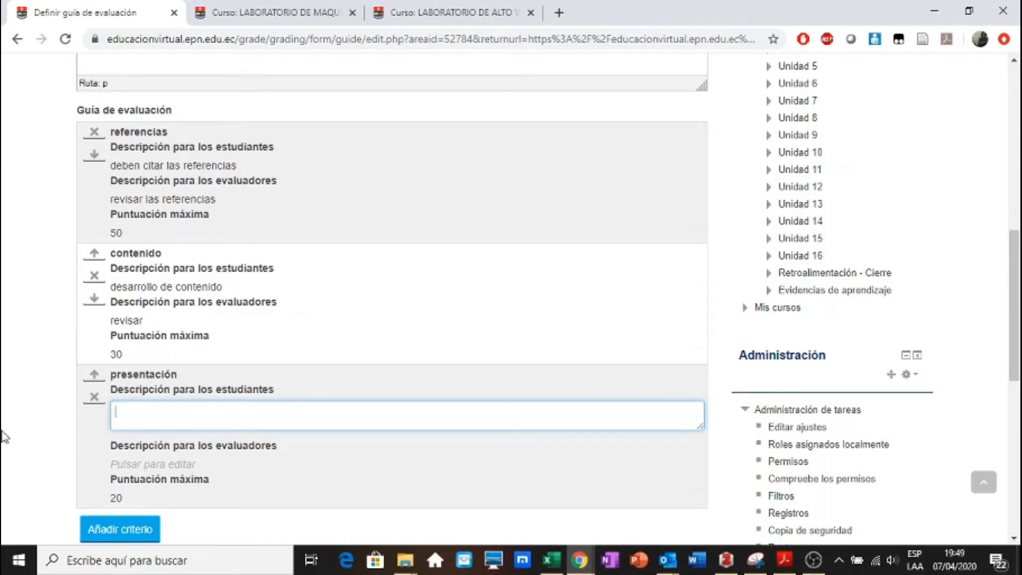
text(formato IEEE)
click(147, 461)
text(revisar)
click(4, 373)
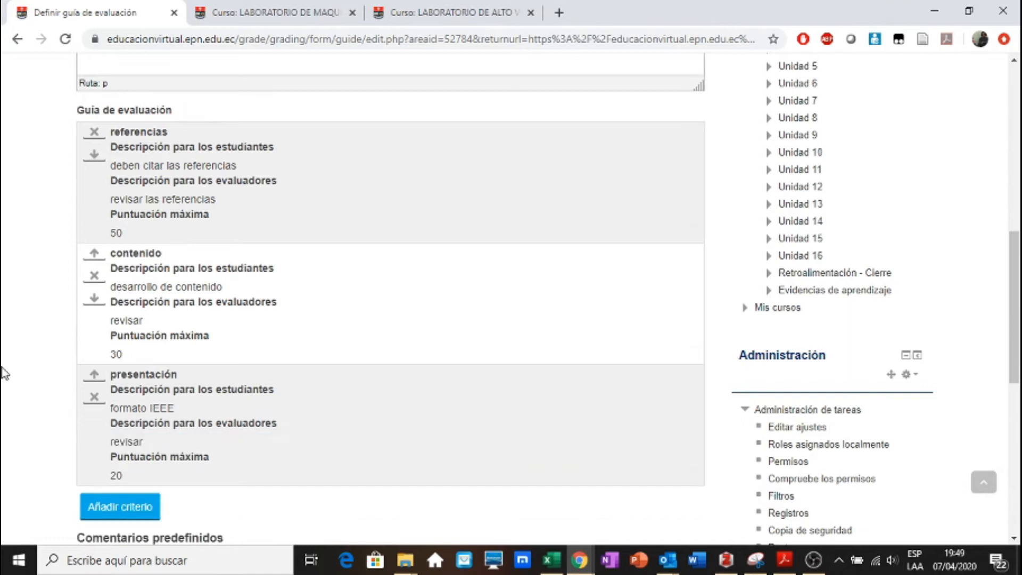
scroll(4, 373, down, 4)
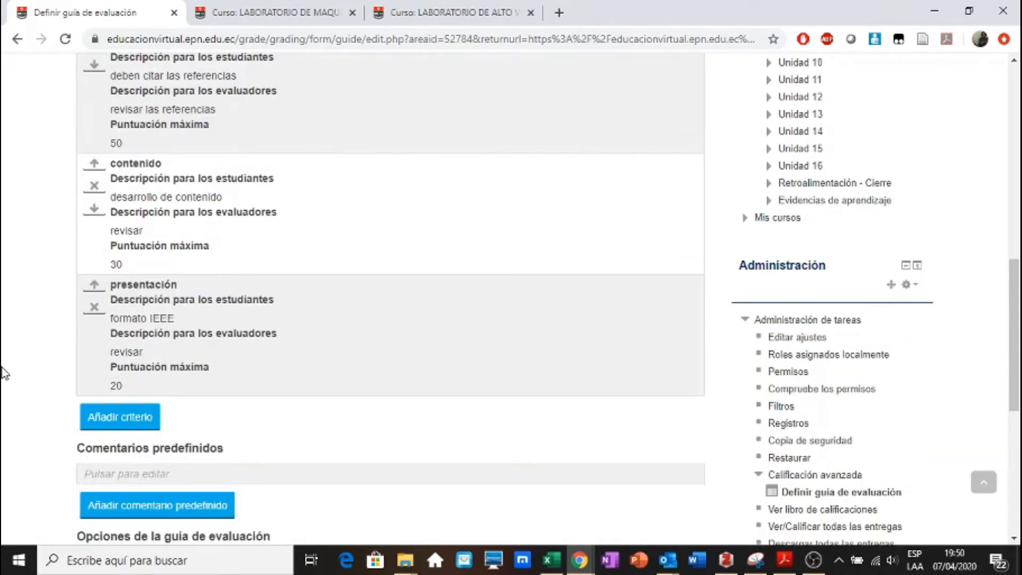
Save the marking guide ready for use, leaving the predefined comment blank
scroll(4, 373, down, 2)
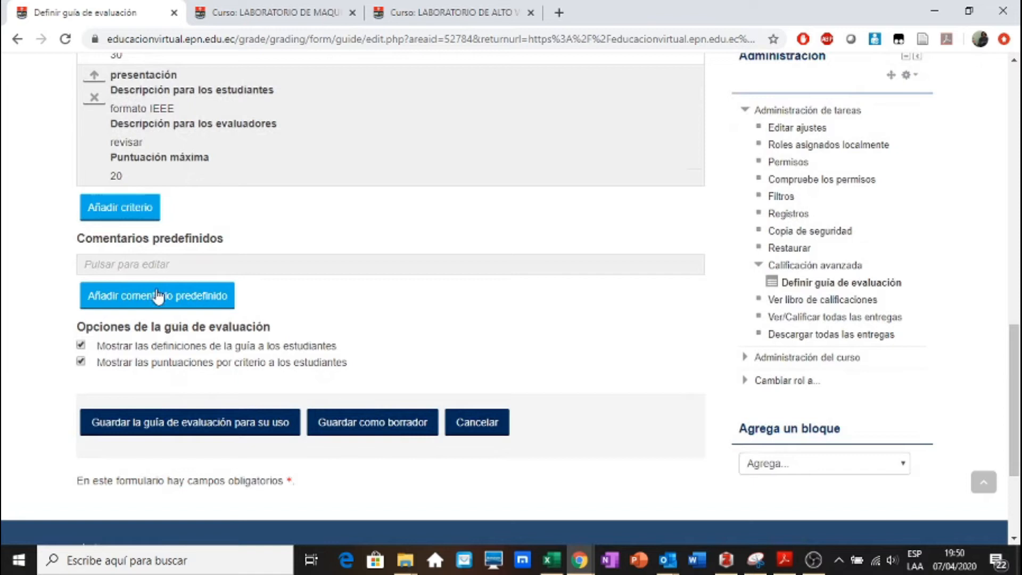
click(164, 269)
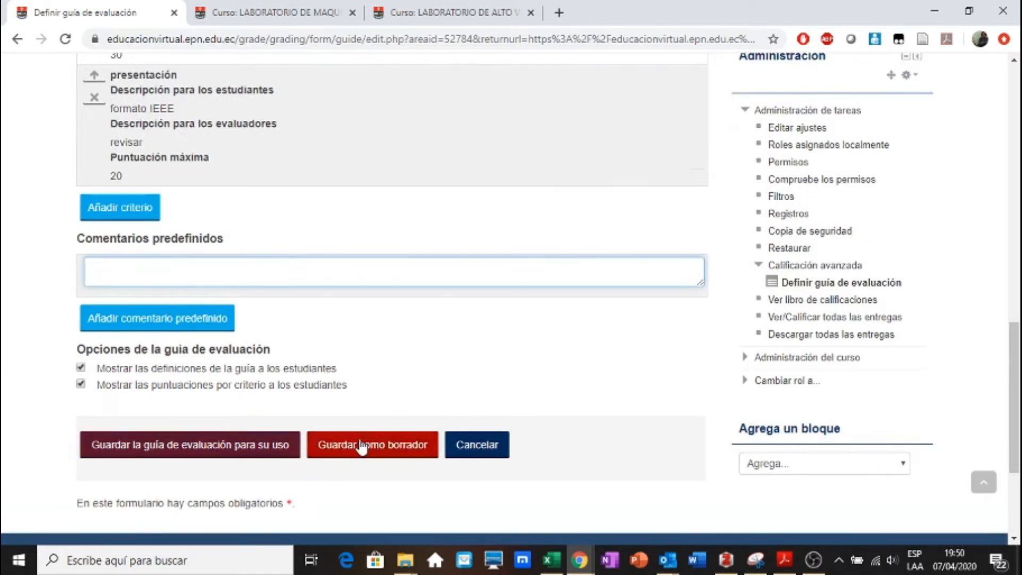
click(229, 446)
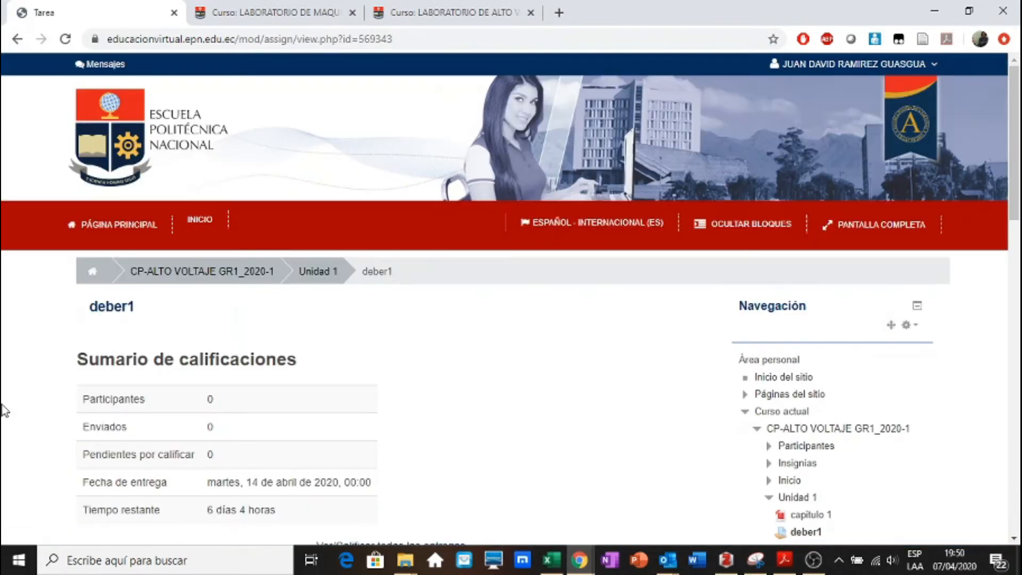
Return from deber1 to the Unidad 1 page of the course and go to its activities
scroll(4, 410, down, 4)
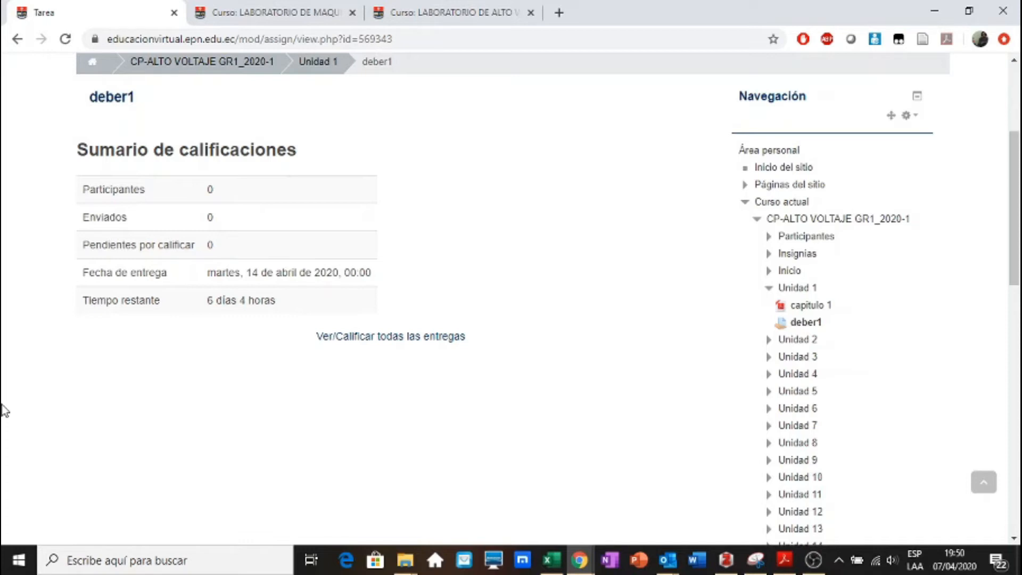
scroll(3, 410, up, 1)
click(318, 100)
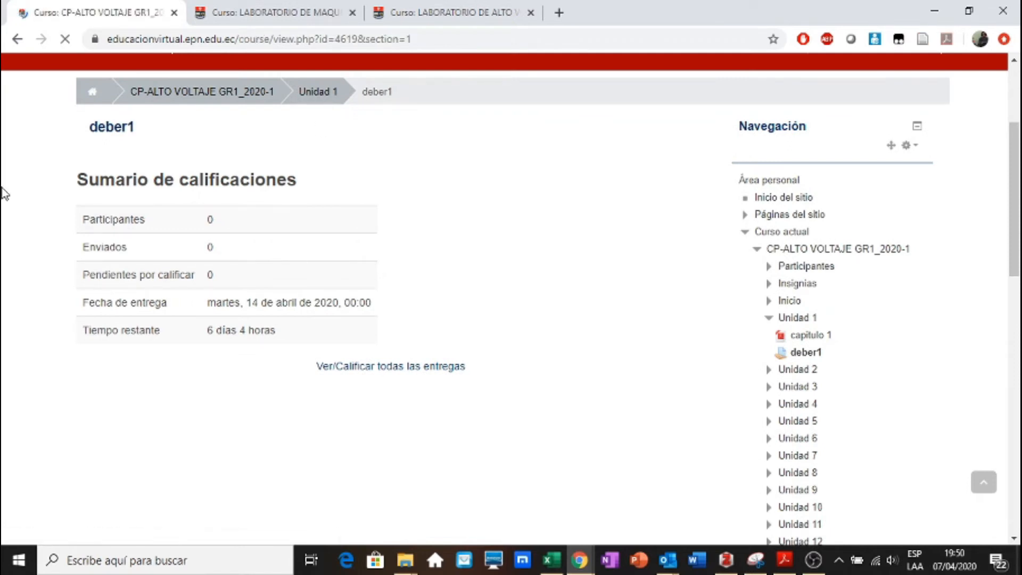
scroll(3, 192, down, 10)
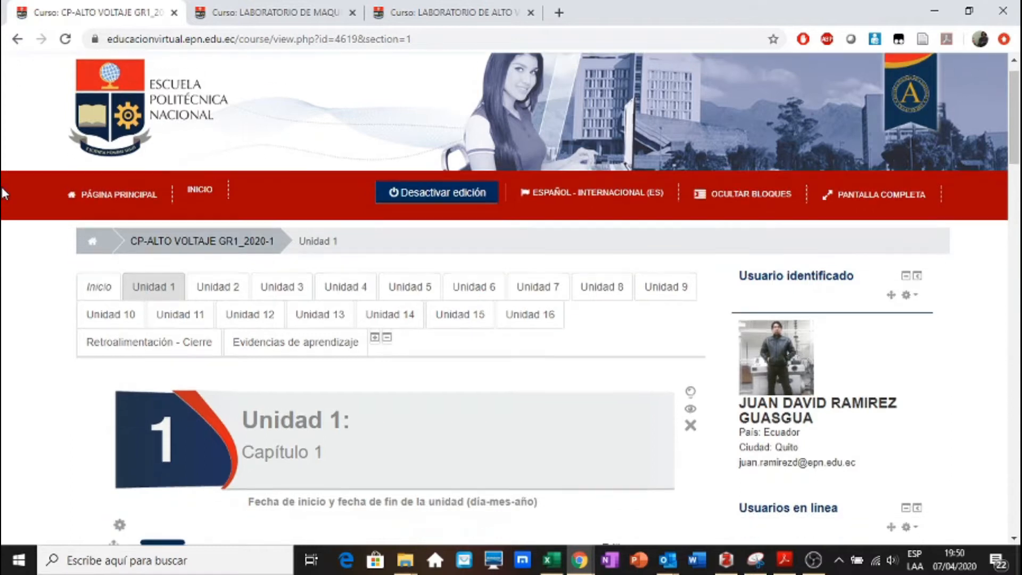
scroll(3, 192, down, 1)
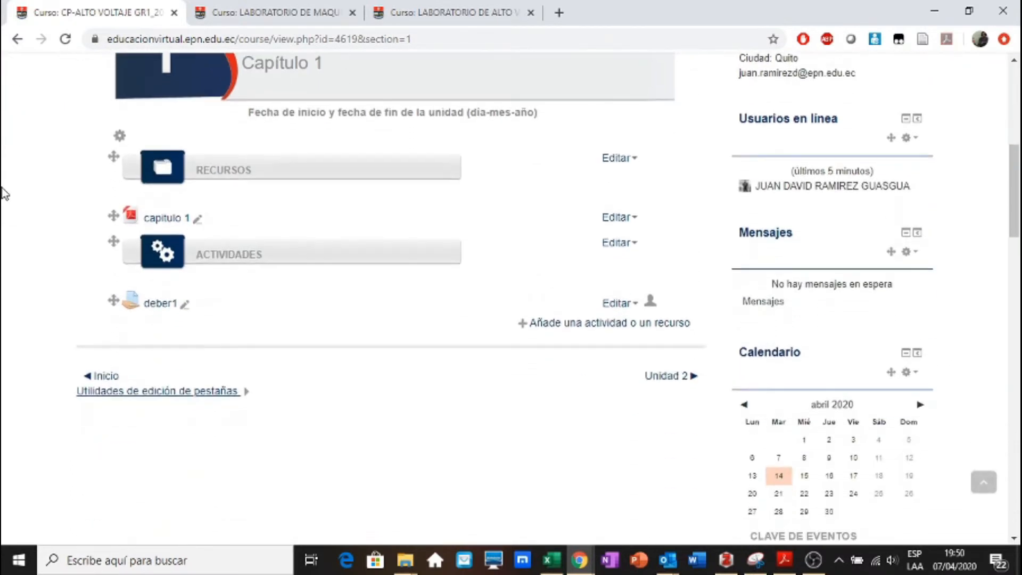
Add a new Tarea activity to Unidad 1
click(618, 325)
drag(482, 199, 483, 400)
click(385, 181)
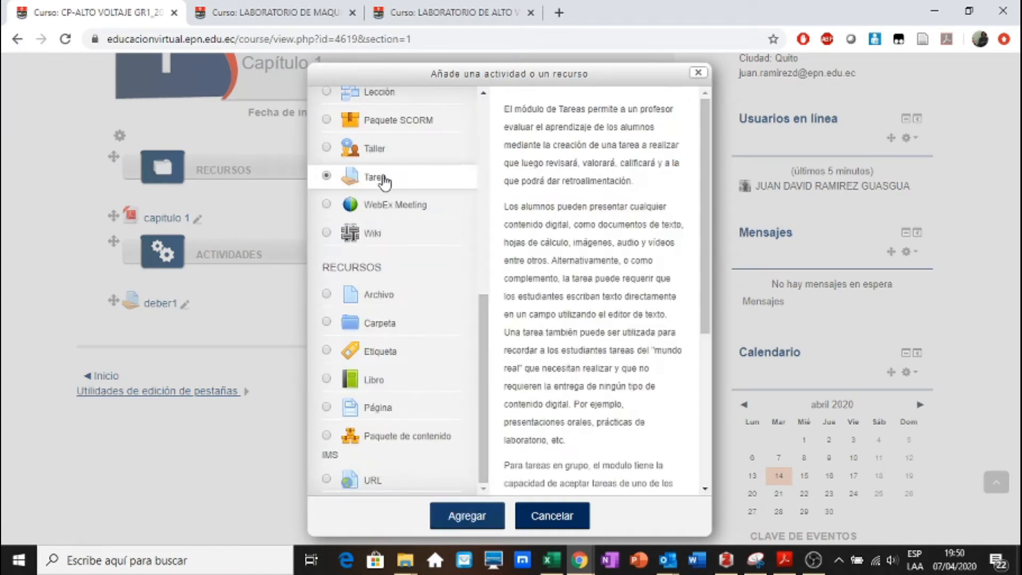
click(494, 521)
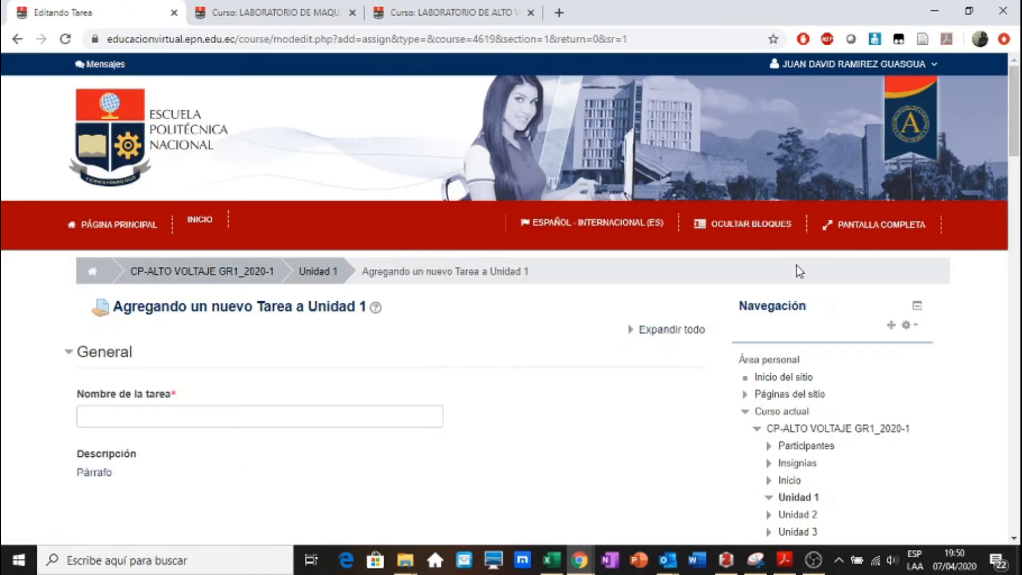
Name the new assignment "deber2"
drag(1017, 92, 1016, 139)
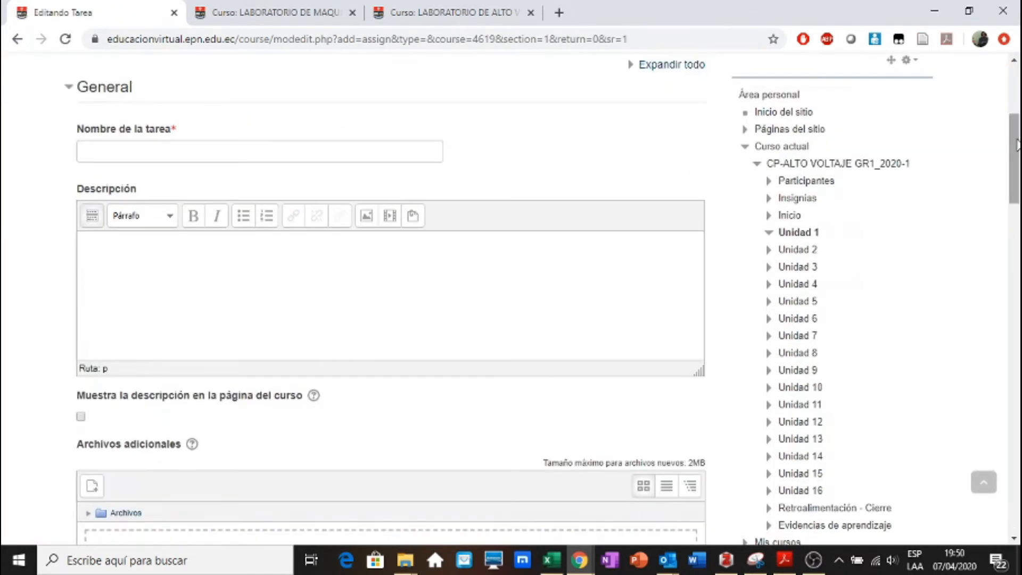
click(264, 156)
text(deber)
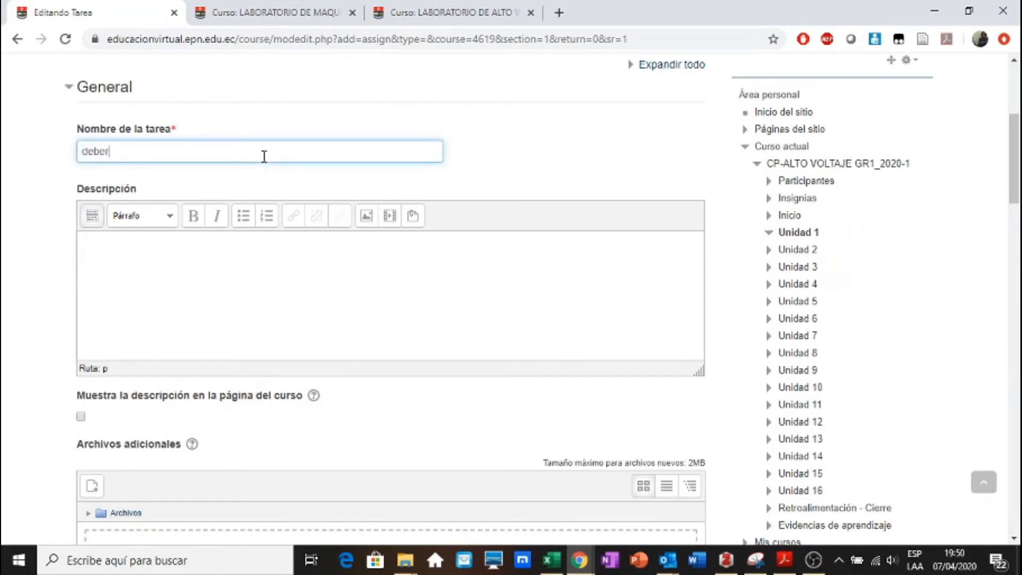
Set the assignment's grading method to Rúbrica and save it, displaying the assignment
drag(1018, 126, 1019, 500)
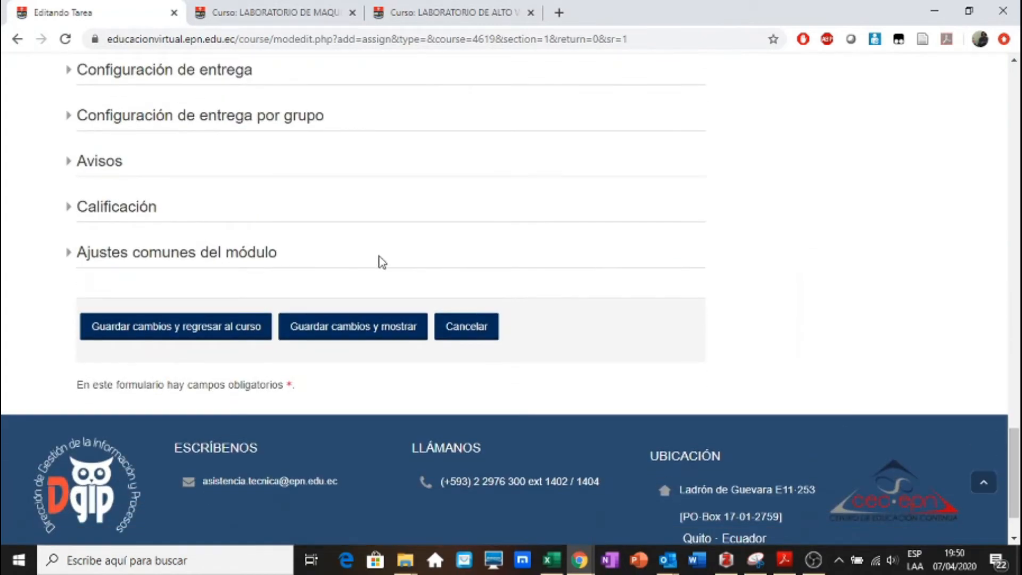
click(88, 207)
drag(1018, 414, 1018, 449)
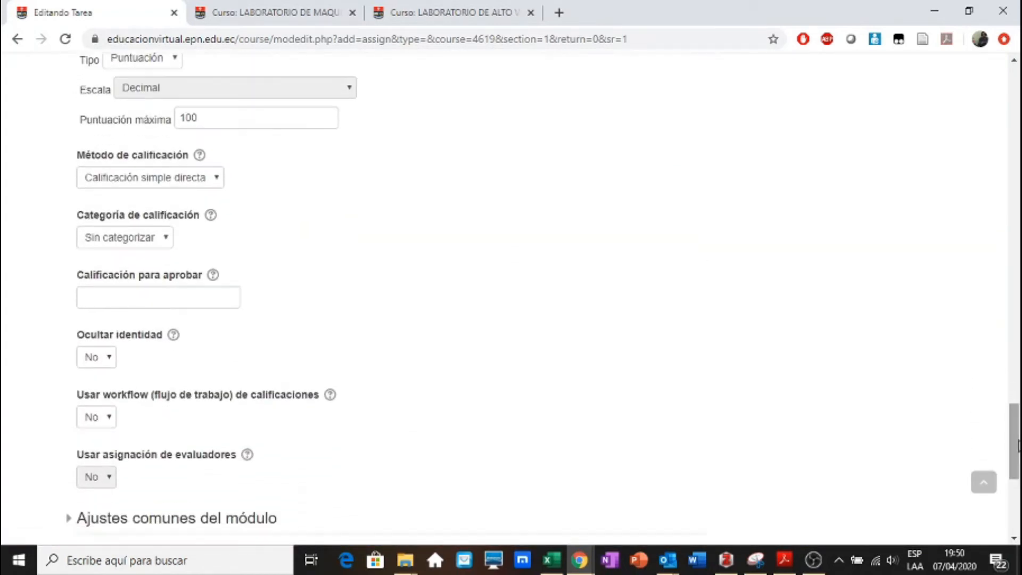
click(186, 178)
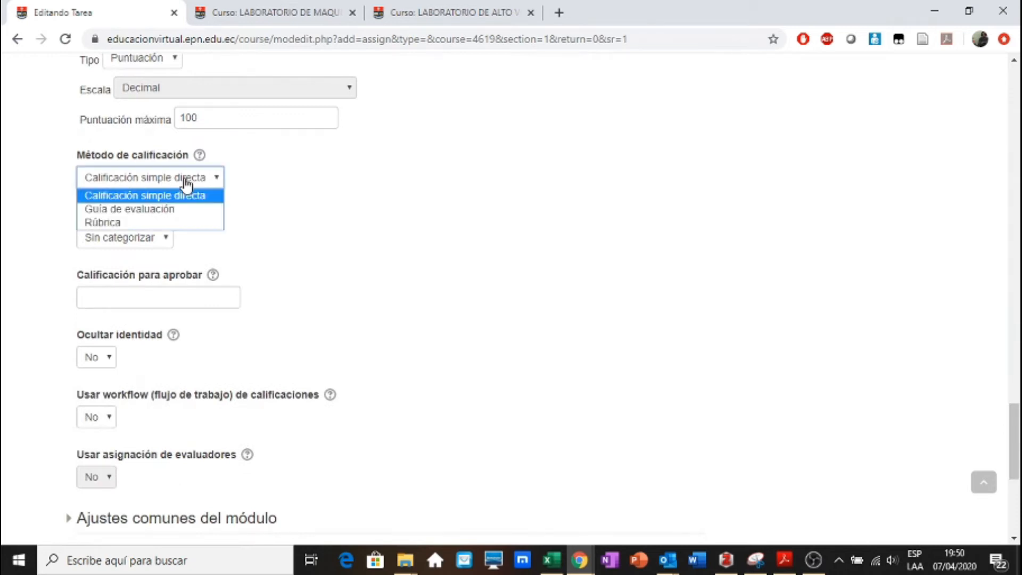
click(151, 222)
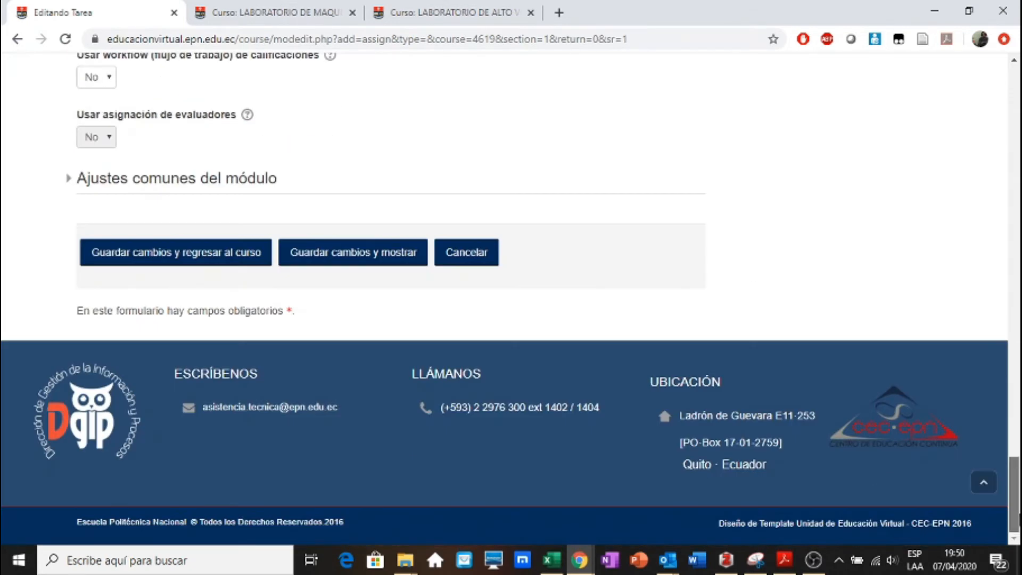
drag(1015, 442, 1014, 495)
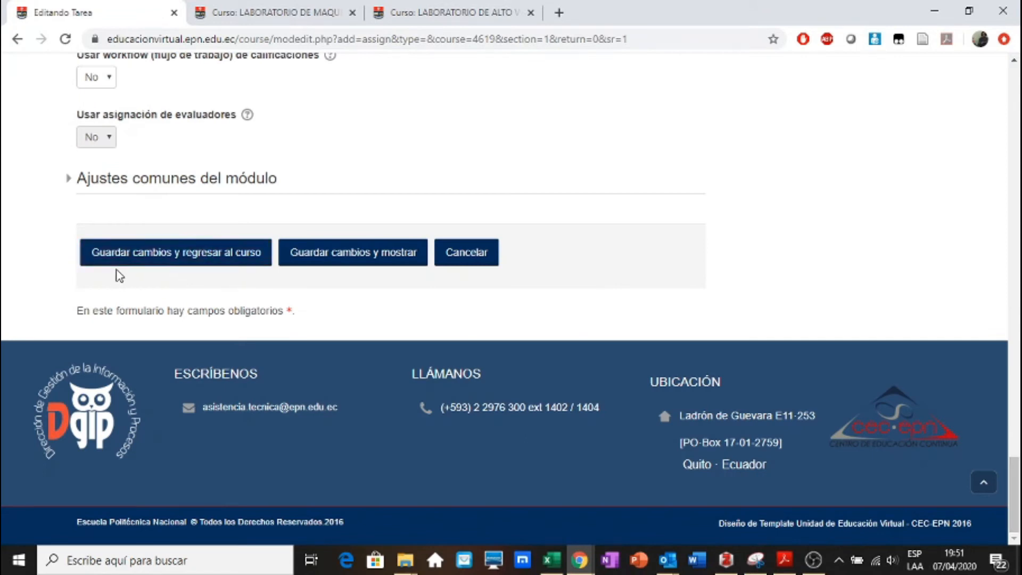
click(351, 263)
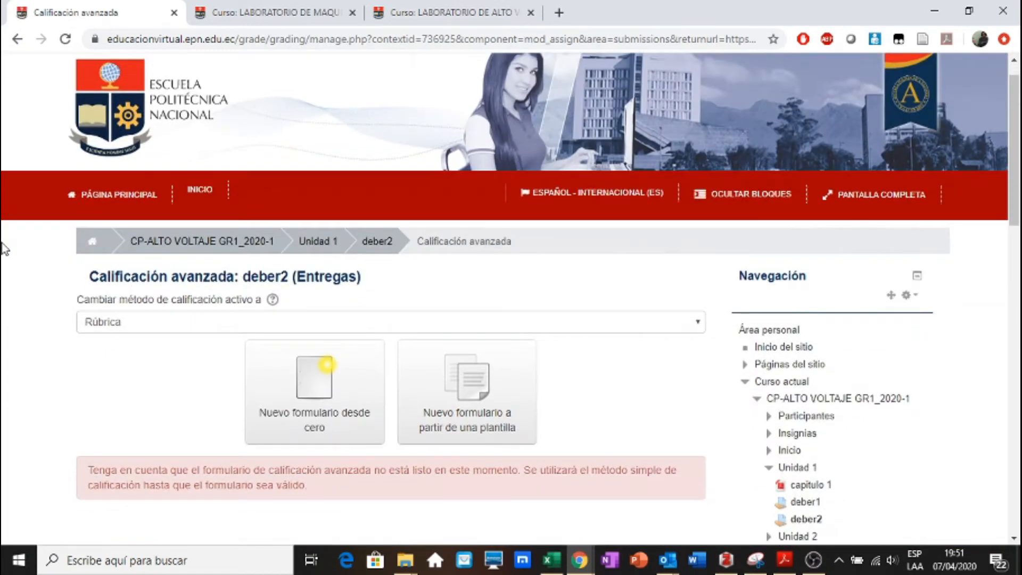
Start a new rubric form from scratch for deber2 and name it "rubrica 1"
scroll(2, 249, down, 3)
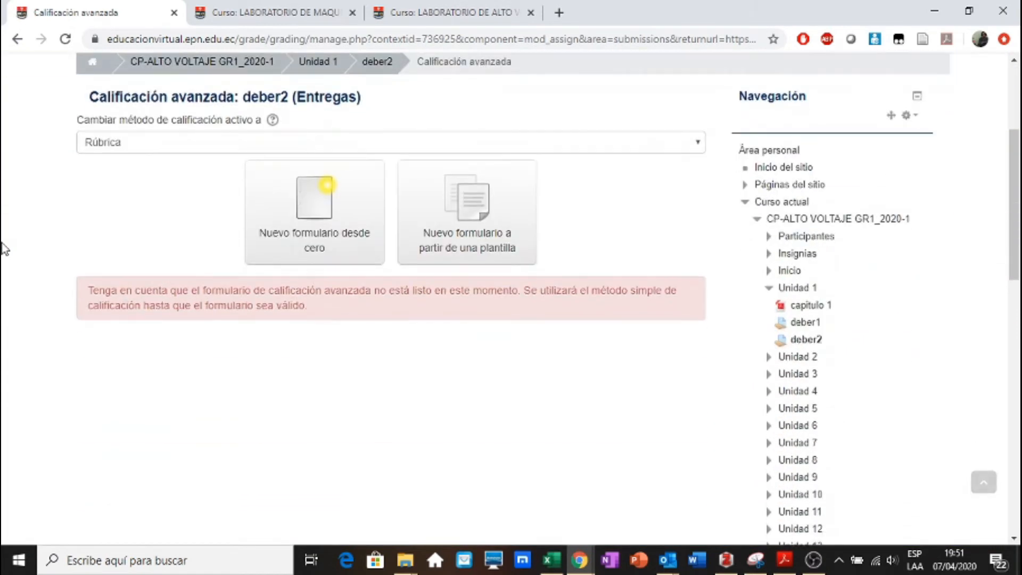
click(311, 219)
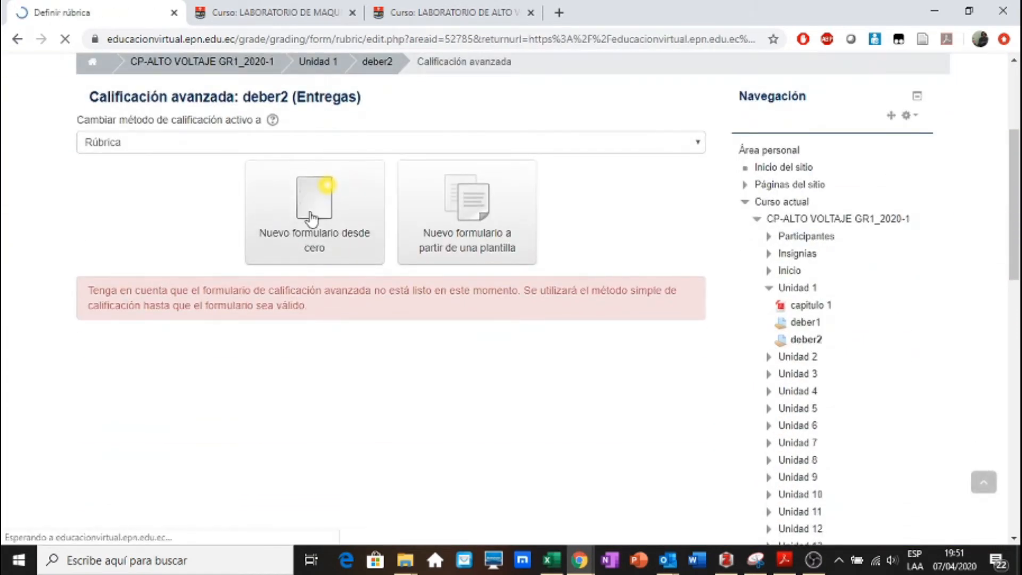
click(202, 320)
text(rubrica 1)
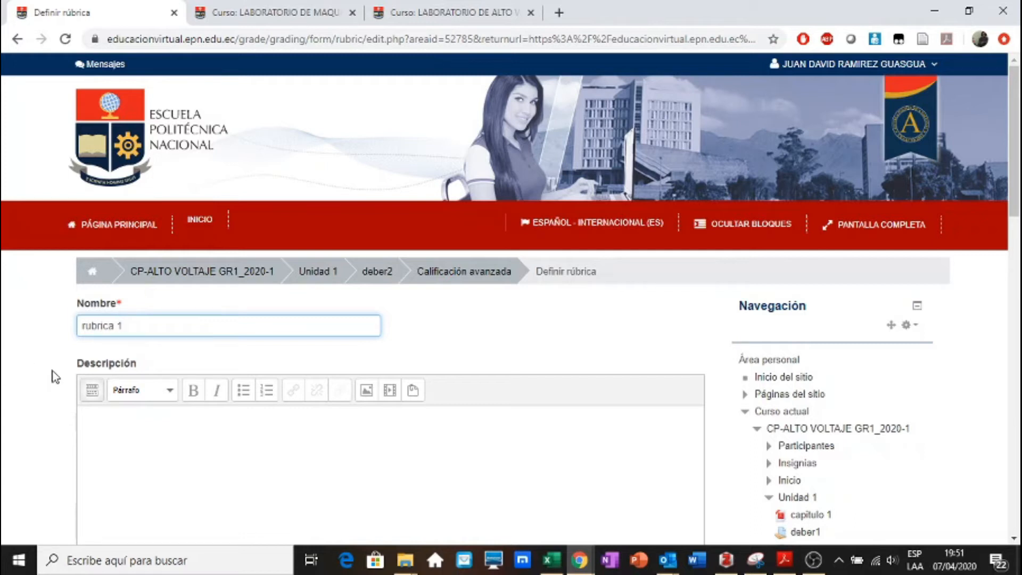
Add a second criterion to the rubric
drag(1016, 142, 1016, 306)
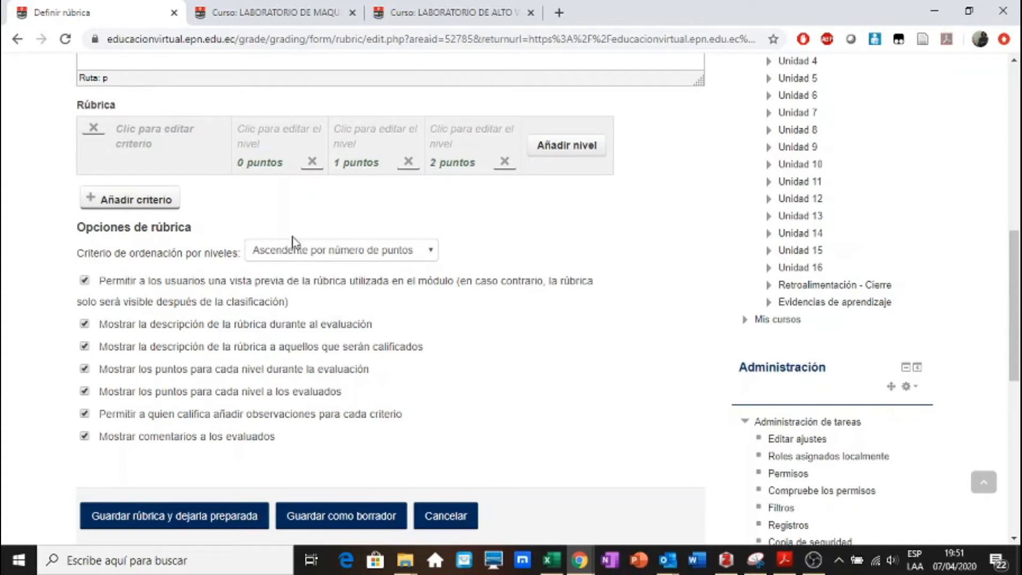
click(163, 208)
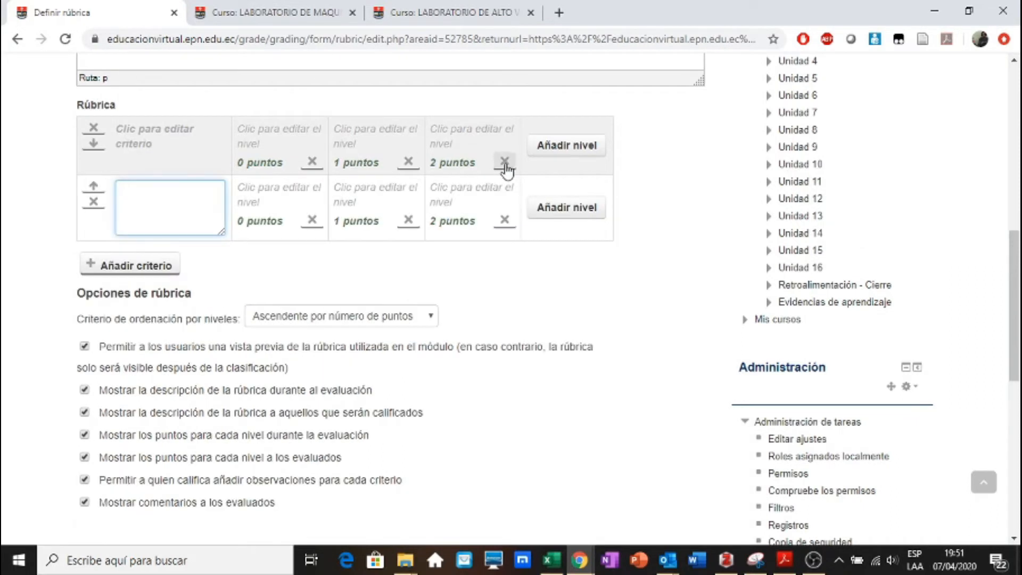
Add a fourth level to the first criterion and delete it again
click(562, 156)
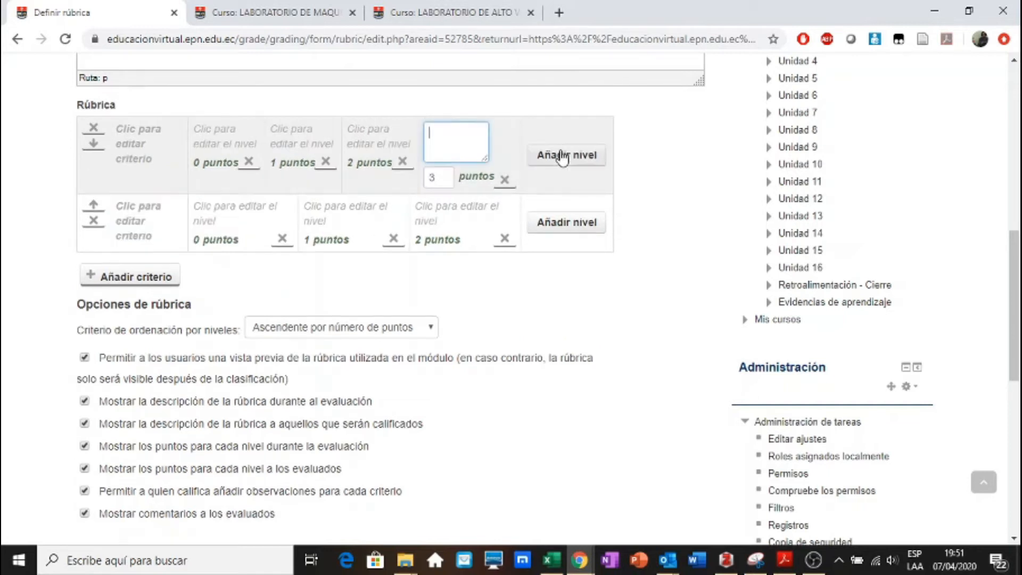
click(502, 181)
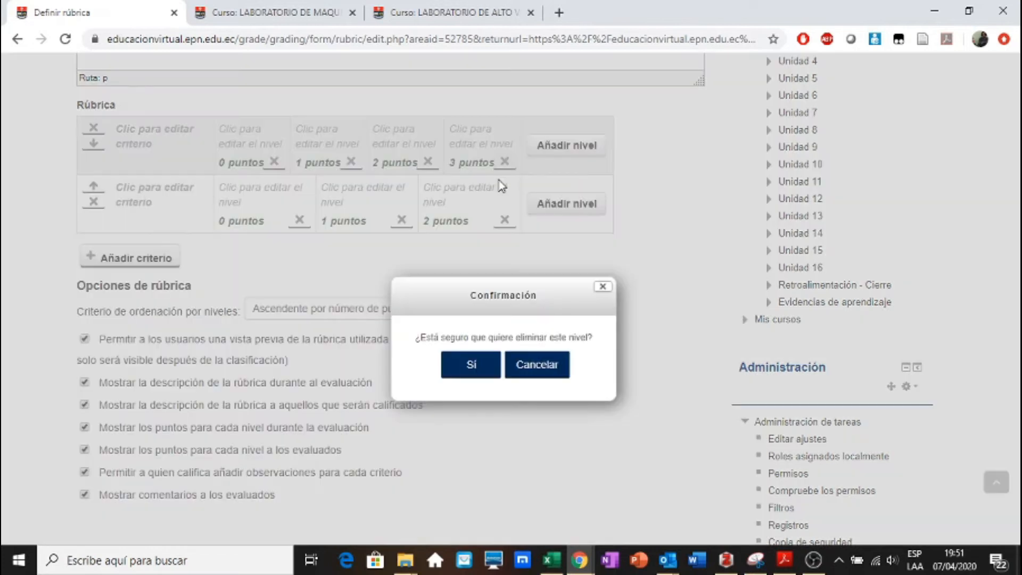
click(472, 368)
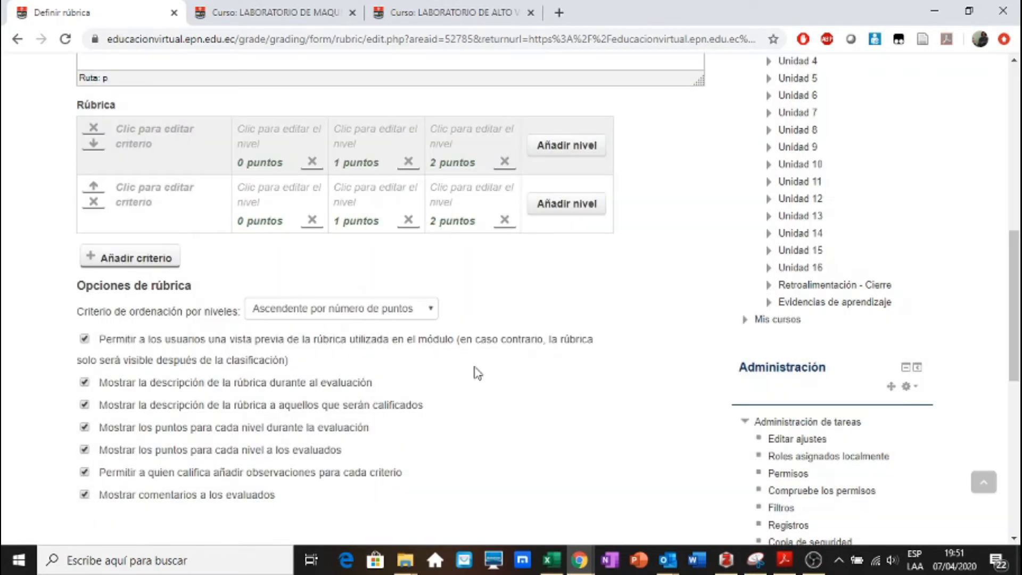
Delete the second criterion's 2-point level and add a level back in its place
click(504, 222)
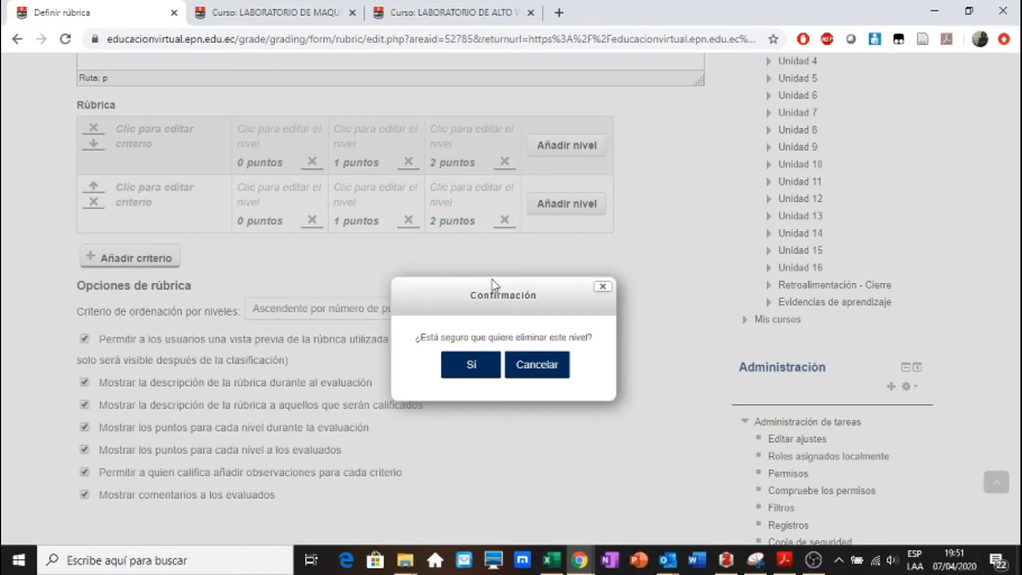
click(473, 368)
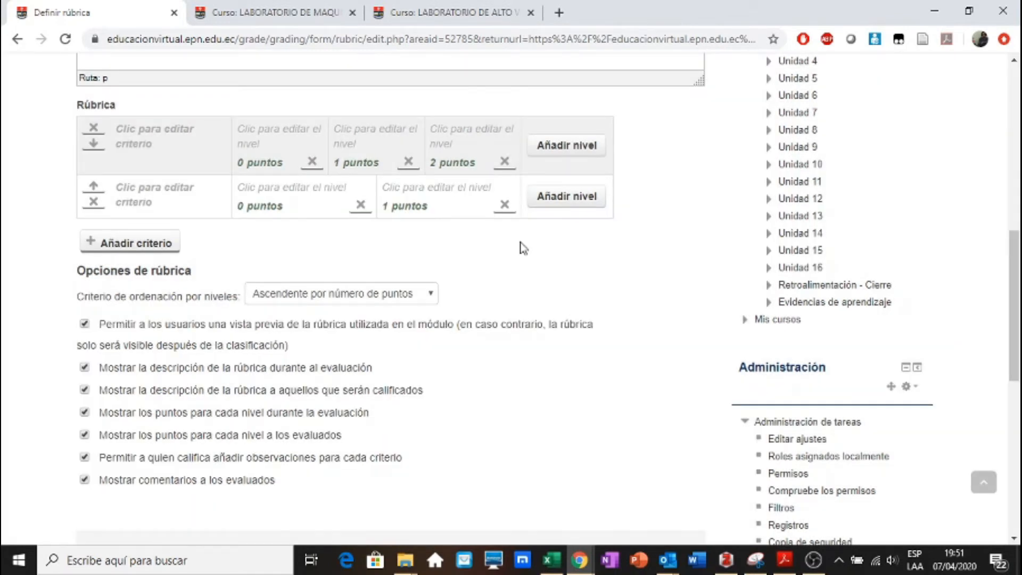
click(558, 198)
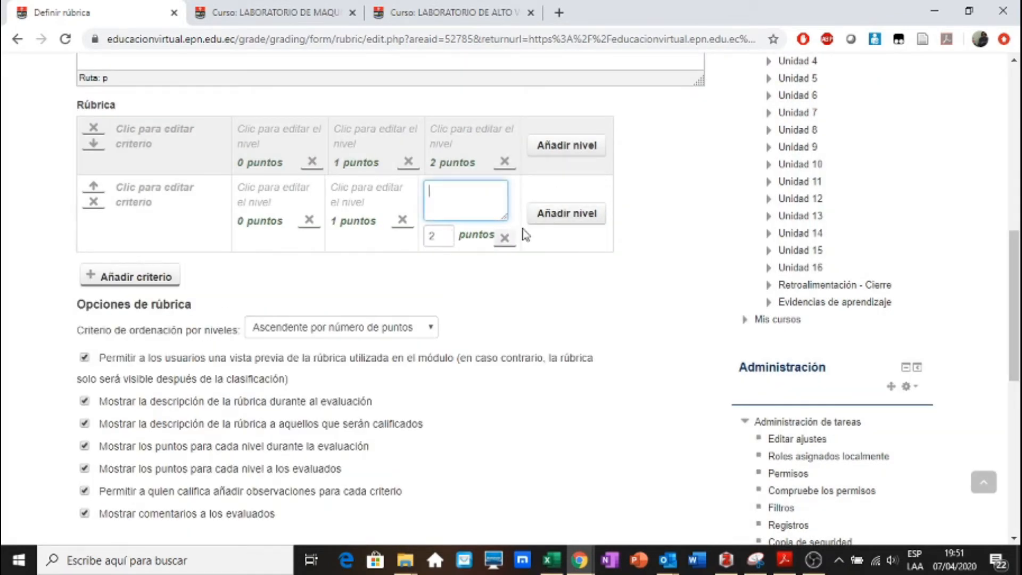
click(485, 287)
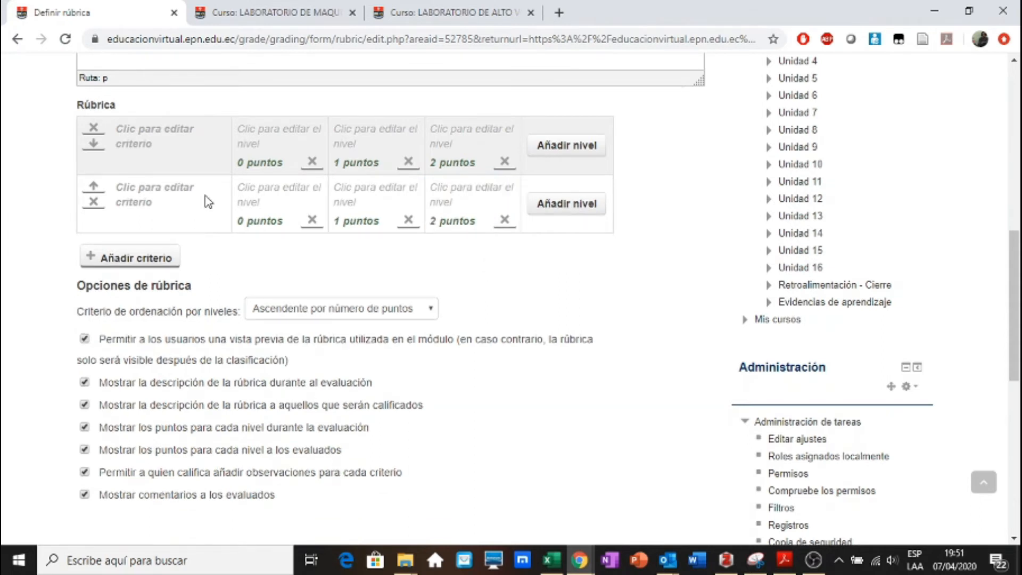
Name the first rubric criterion "formato" and the second "contenido"
click(144, 133)
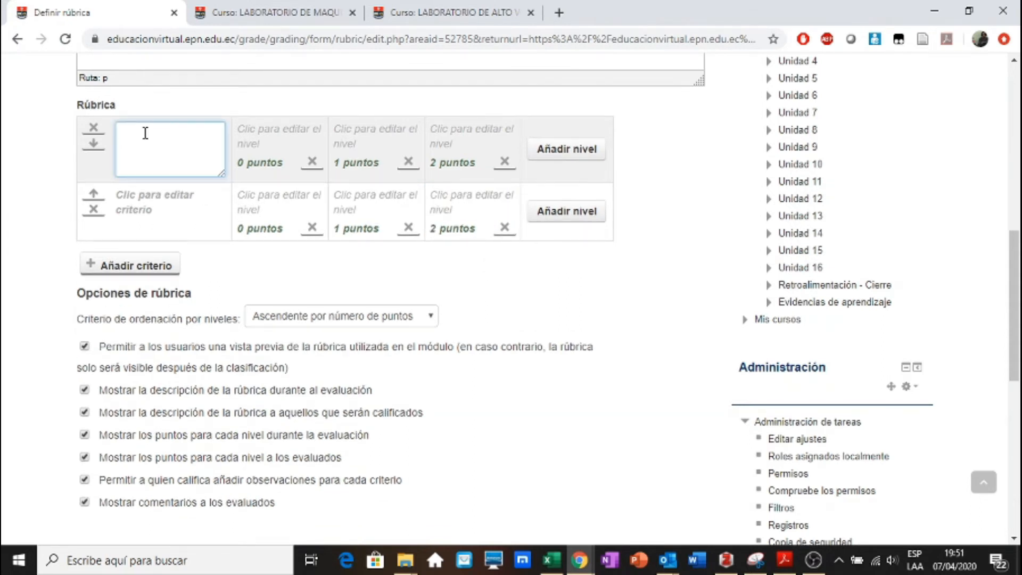
text(formato)
click(144, 203)
text(contenido)
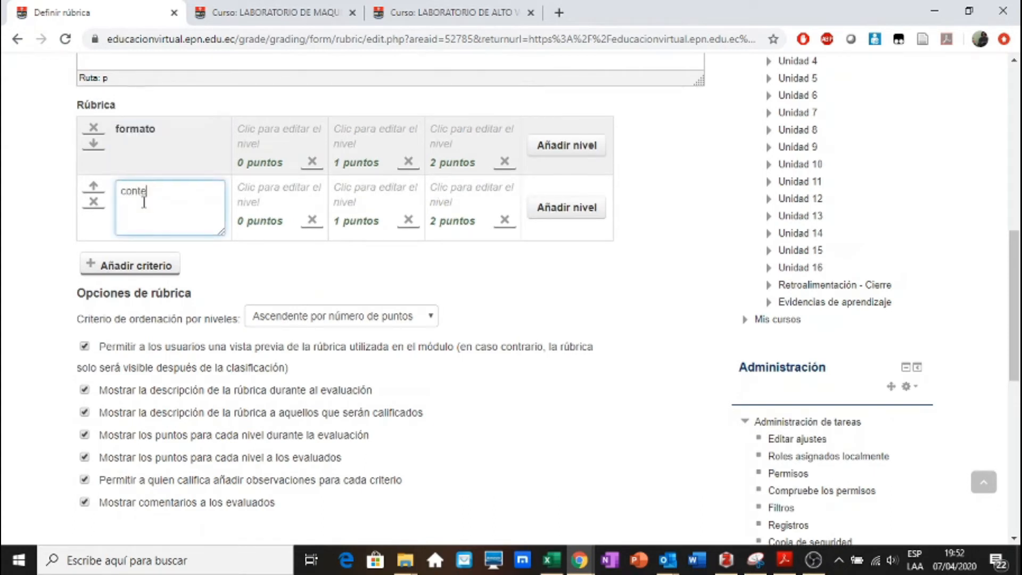
Describe the formato levels as "no cumple" for 0 points, "cumple poco" for 1 point and "cumple" for 2 points
click(305, 138)
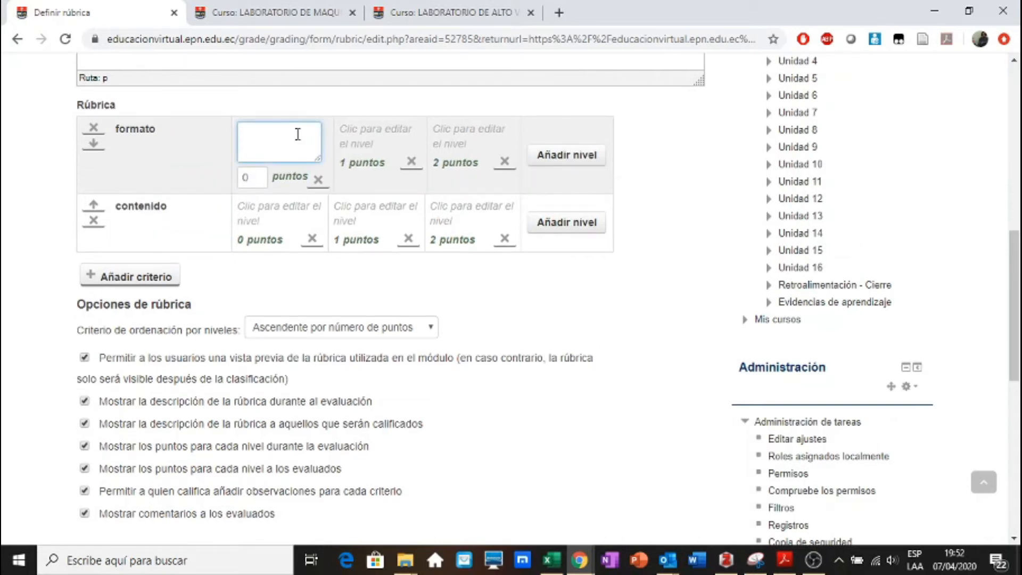
text(no c)
text(upl)
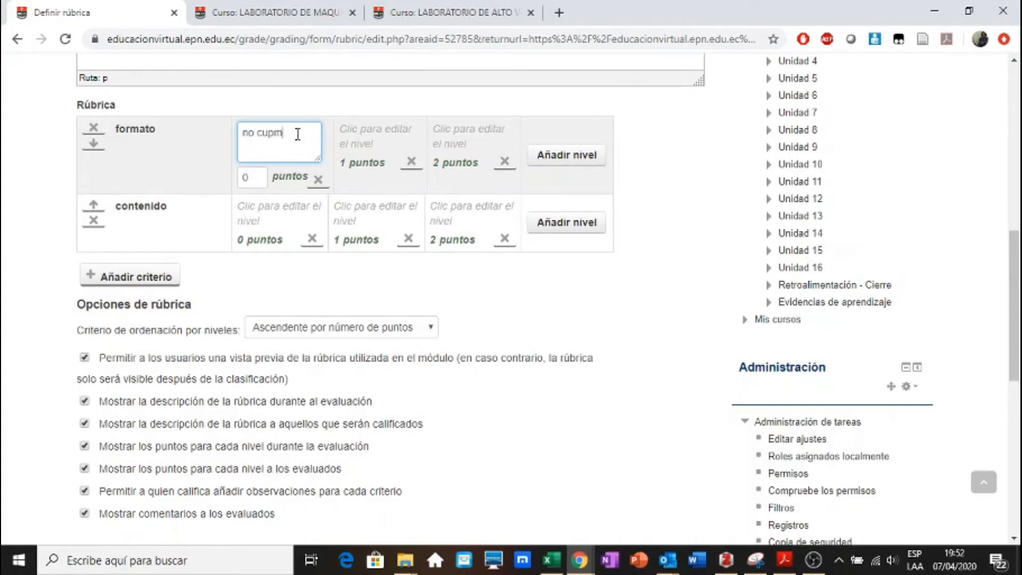
key(BackSpace)
key(BackSpace)
text(mple)
click(358, 130)
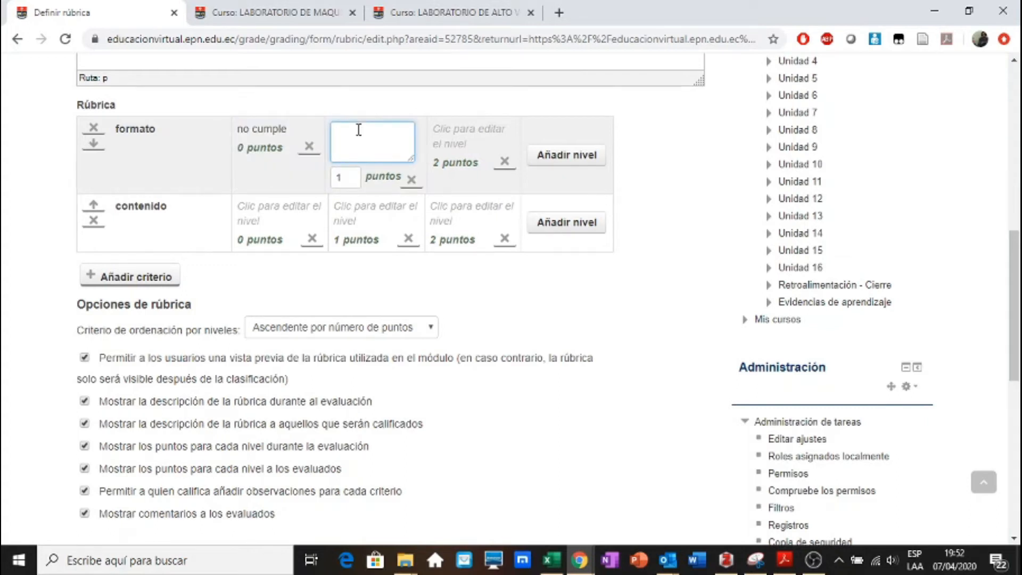
text(cumple poco)
click(463, 126)
text(cumple)
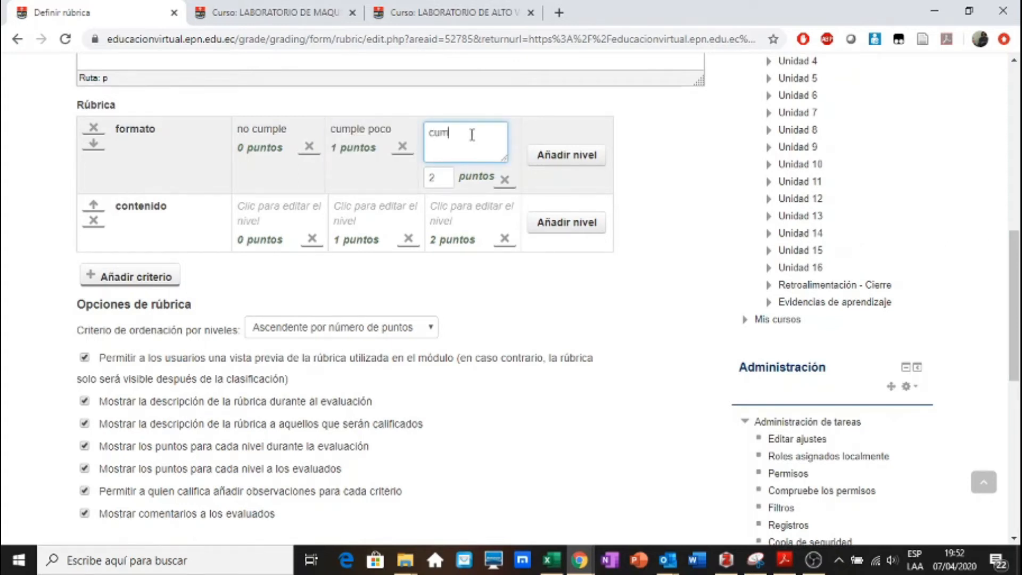
Describe the contenido levels as "no cumple" for 0 points, "cumple poco" for 1 point and "cumple" for 2 points
click(317, 221)
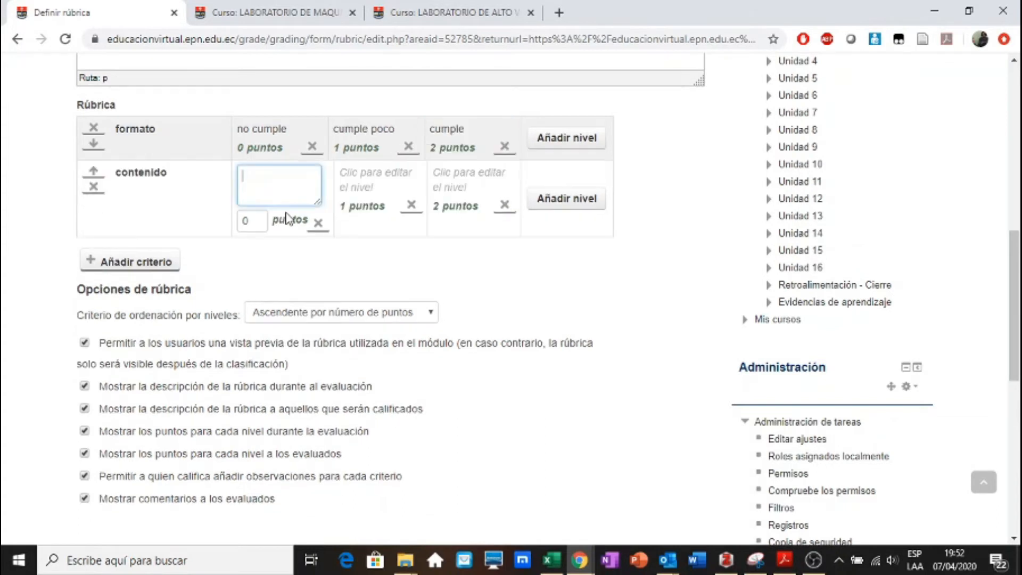
text(no cumple)
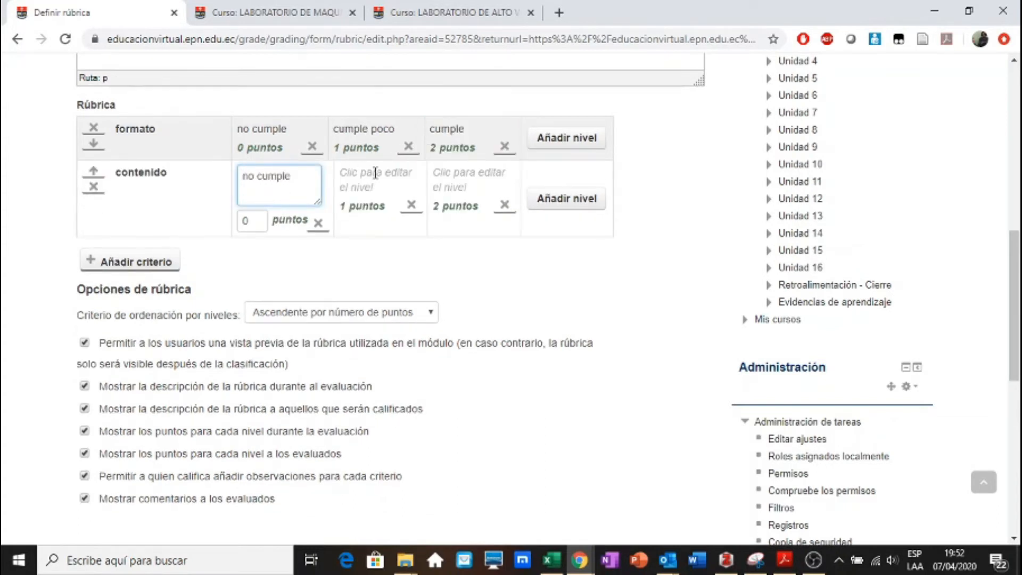
click(375, 173)
text(cumple poco)
click(456, 184)
text(cumple)
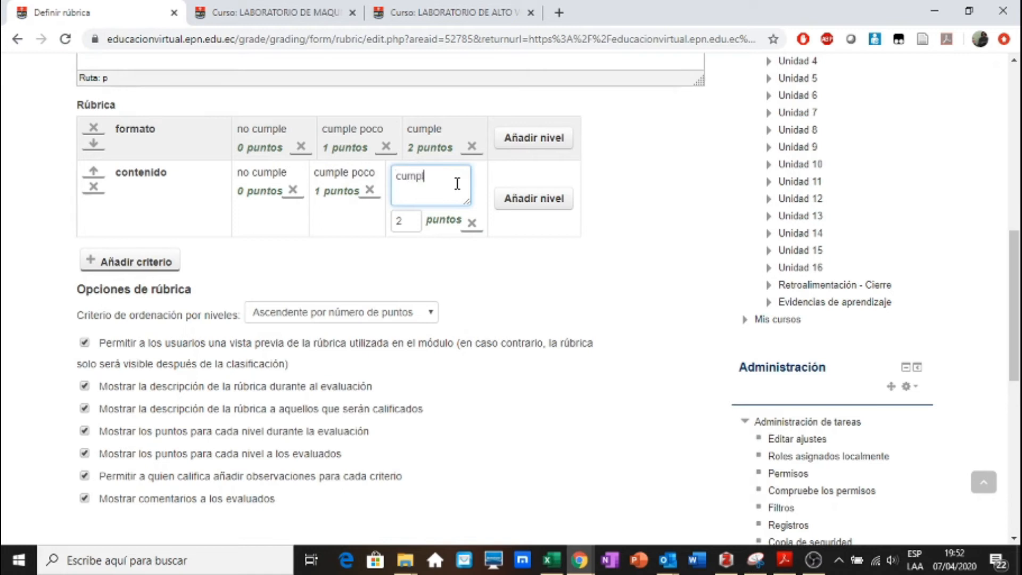
click(25, 215)
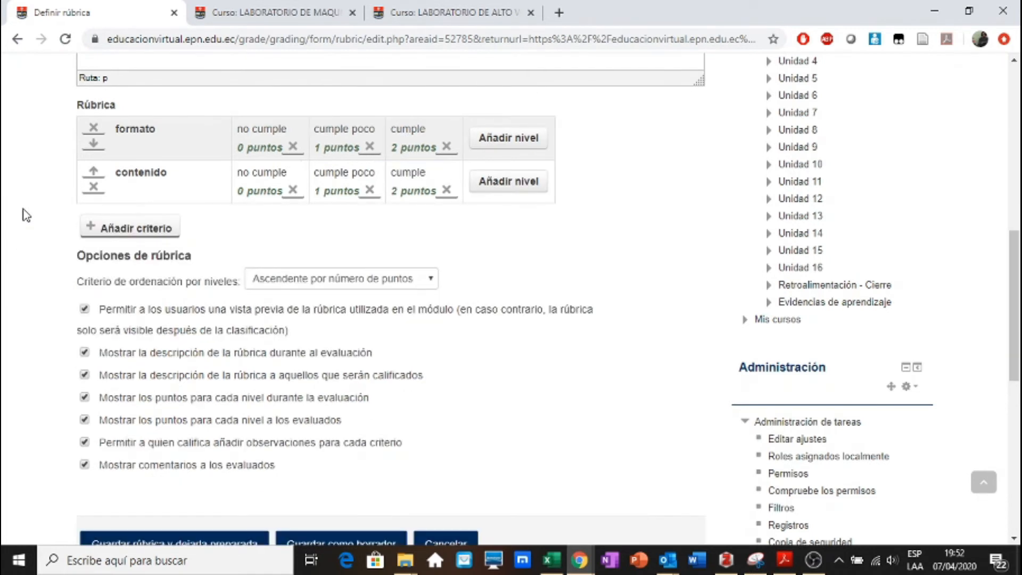
Save the deber2 rubric as ready for use and return to Unidad 1
scroll(25, 215, down, 1)
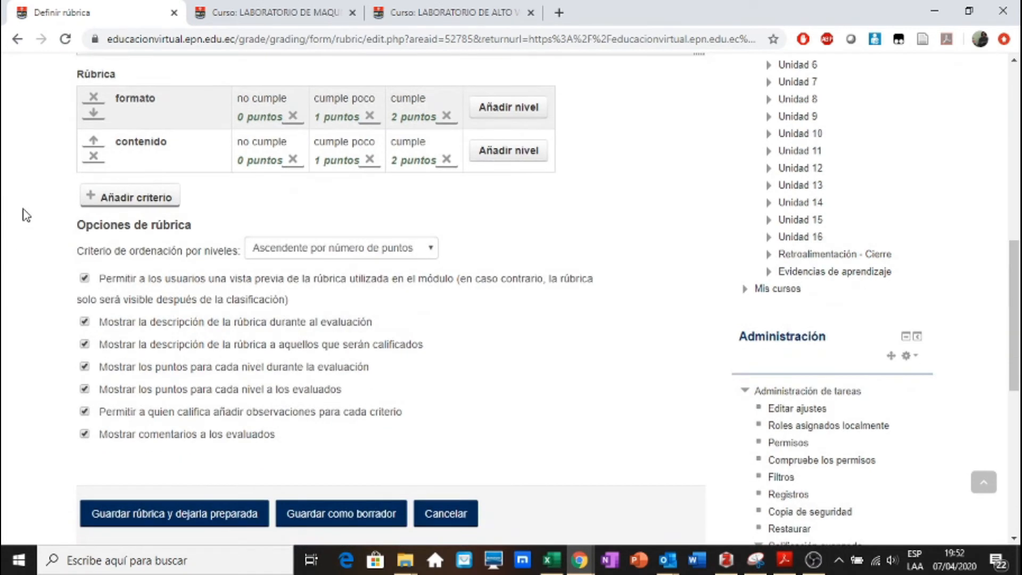
scroll(25, 215, down, 3)
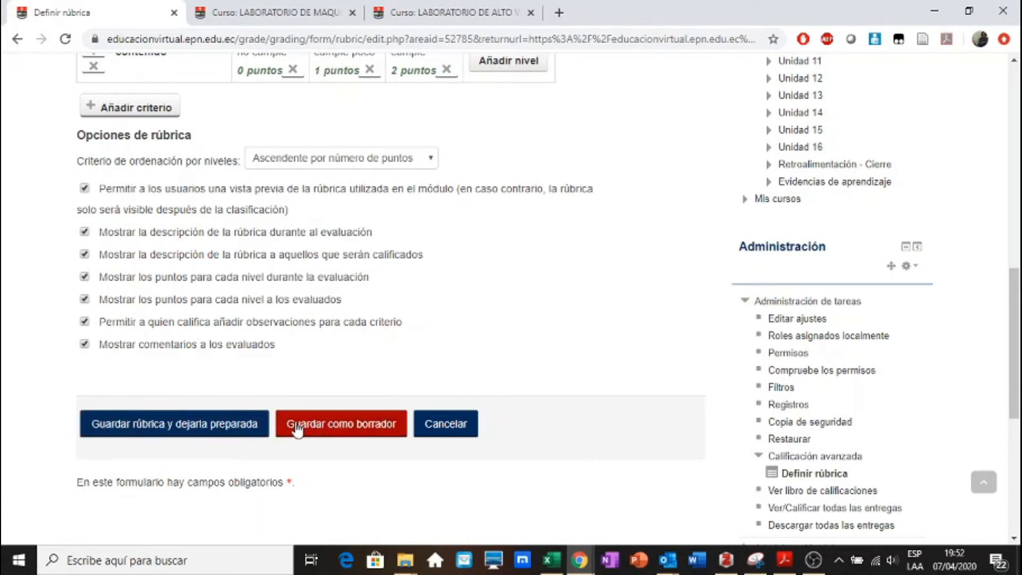
click(220, 425)
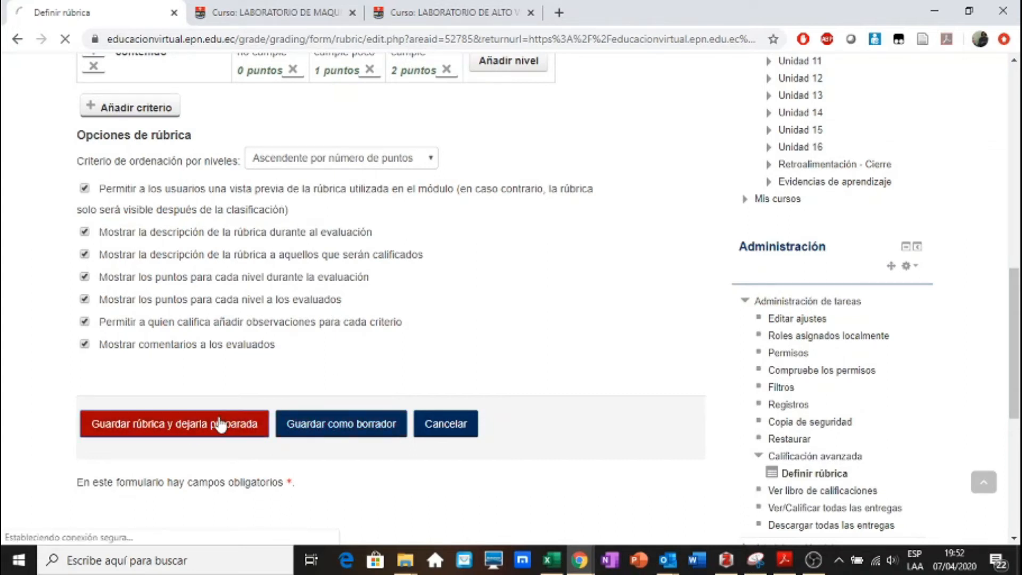
scroll(3, 391, down, 2)
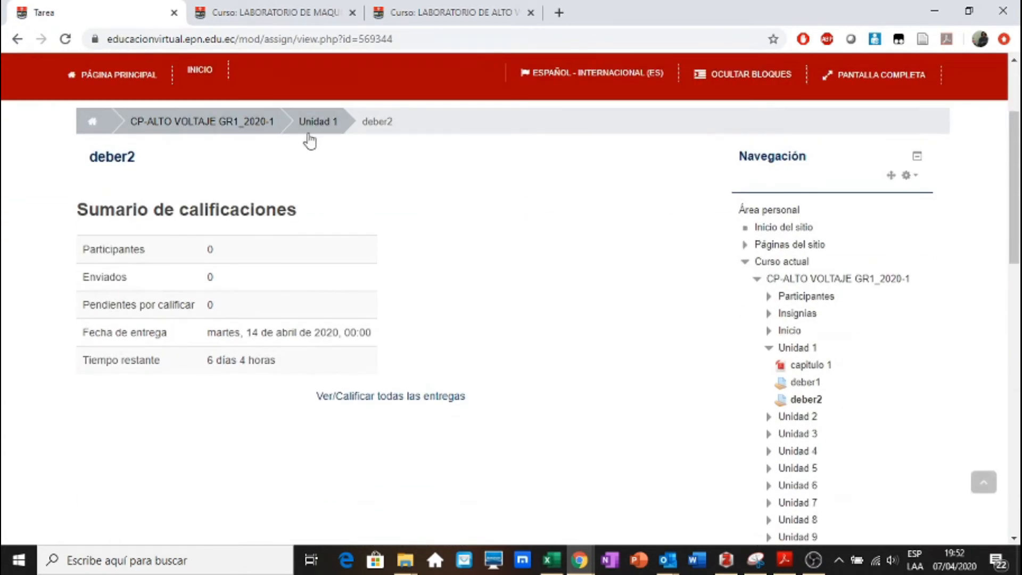
click(312, 136)
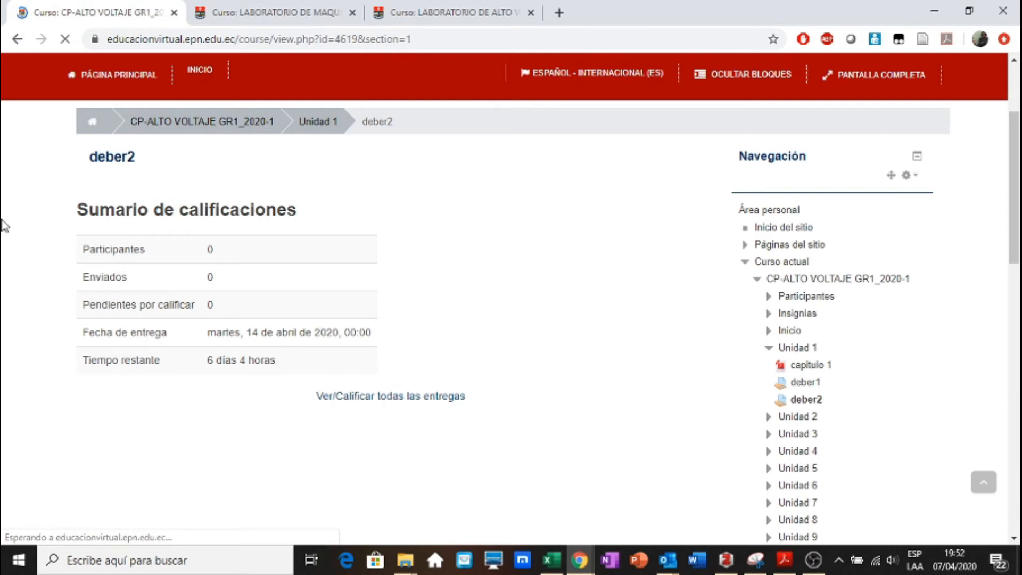
Add a new Tarea activity to Unidad 1 and name it "deber 3"
scroll(2, 226, down, 9)
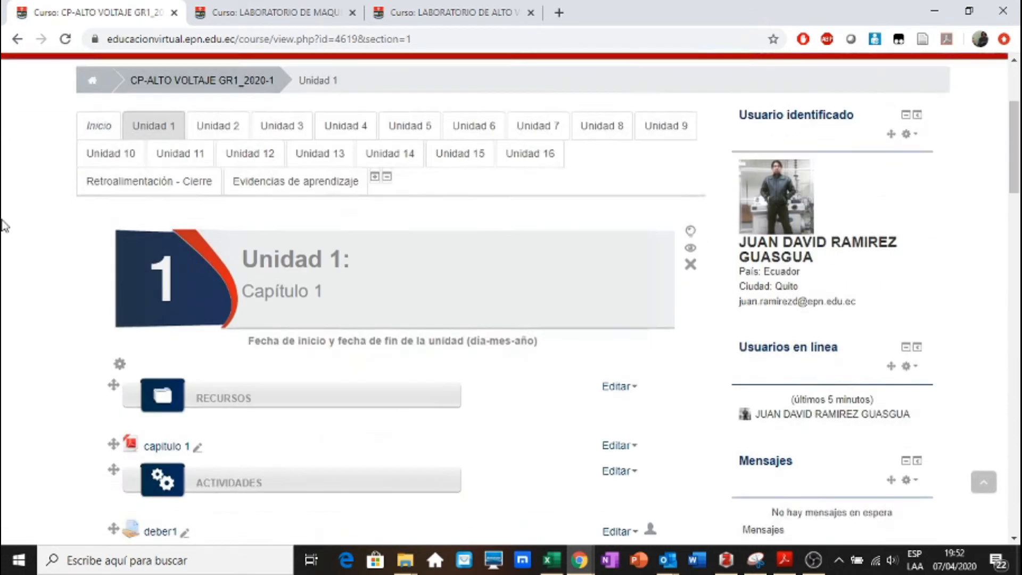
click(633, 232)
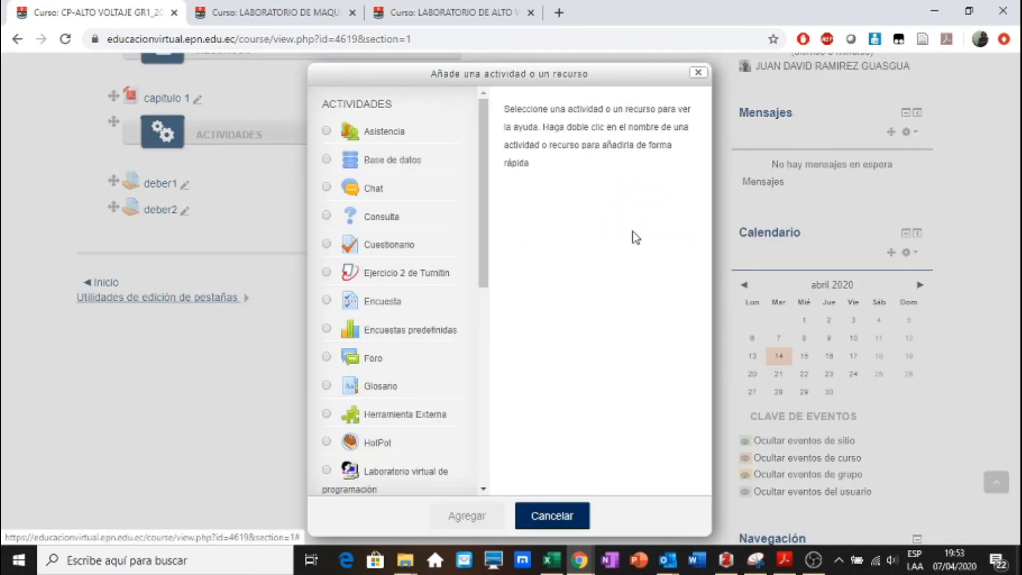
drag(486, 208, 473, 433)
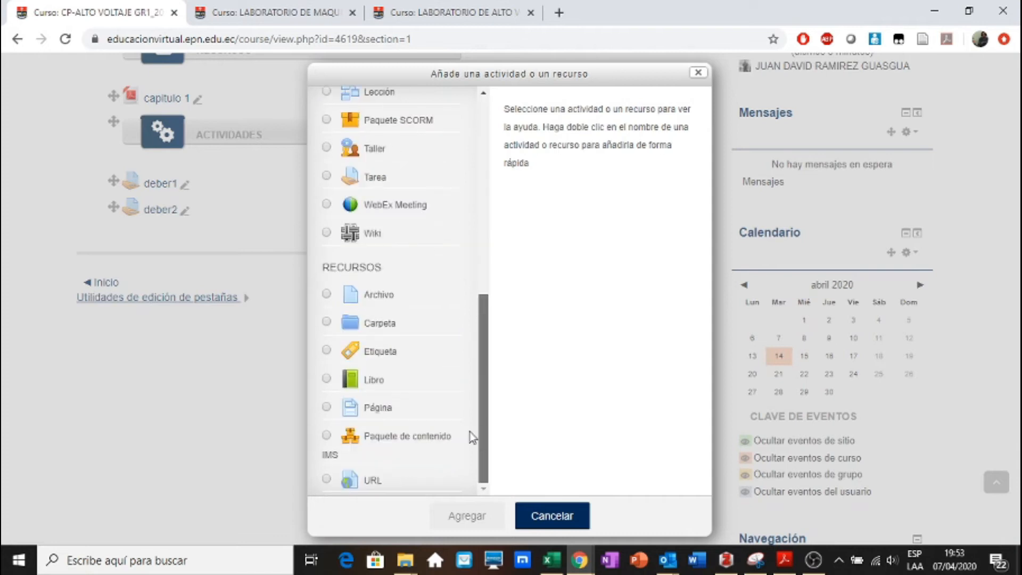
click(390, 181)
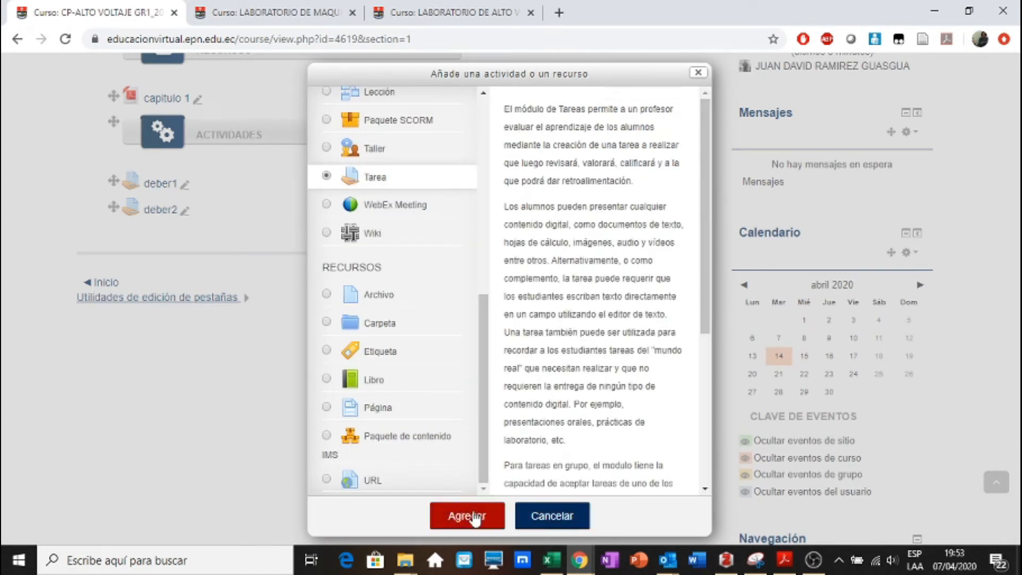
click(469, 517)
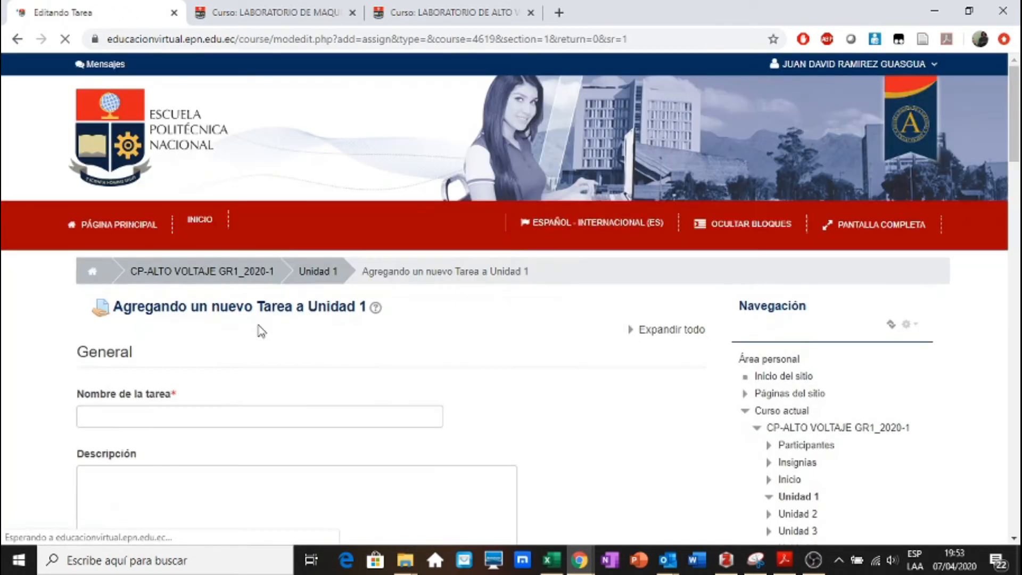
click(199, 413)
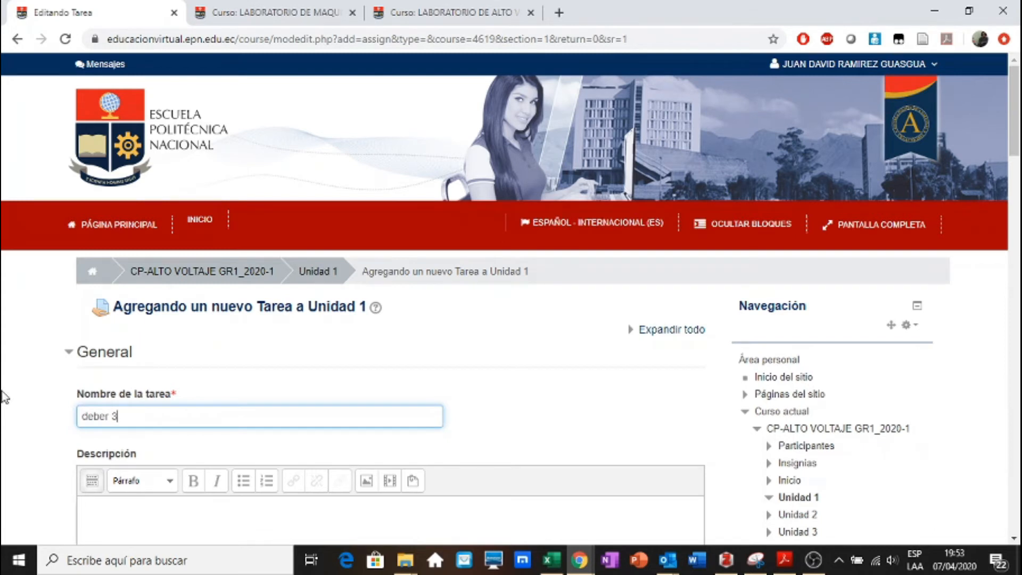
Set the grading method of deber 3 to Rúbrica, and save and display the assignment
scroll(4, 396, down, 20)
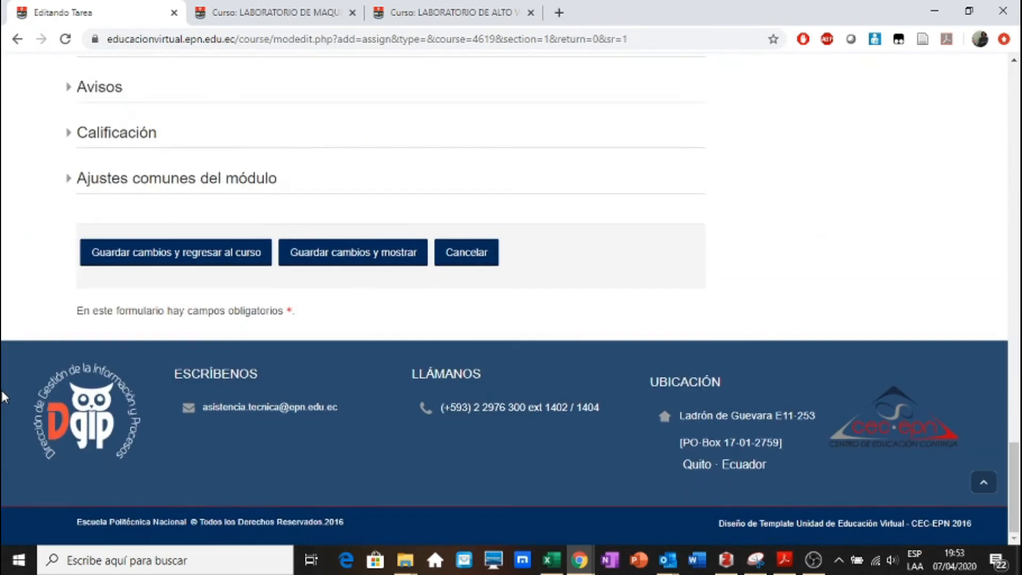
click(107, 134)
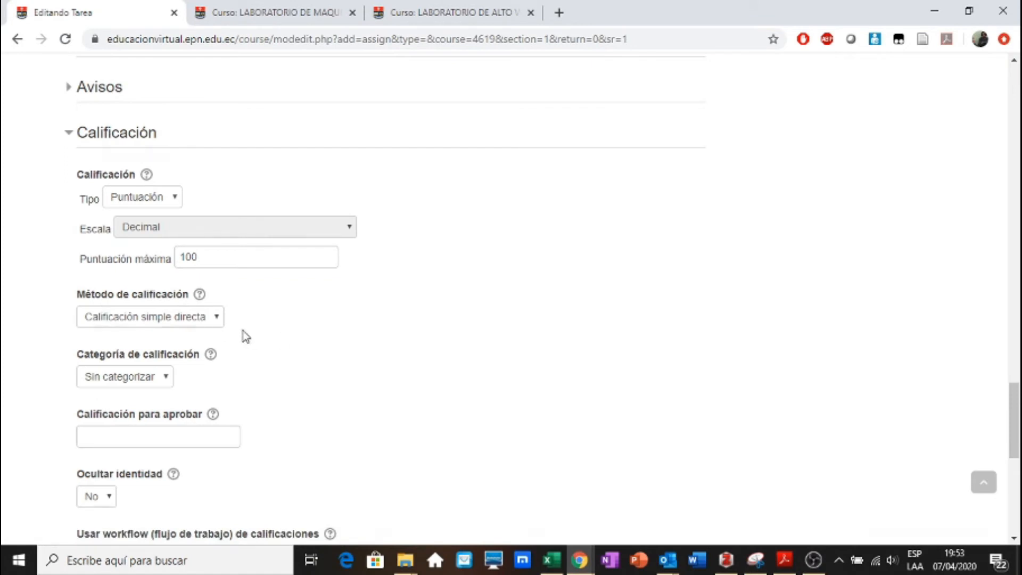
click(216, 319)
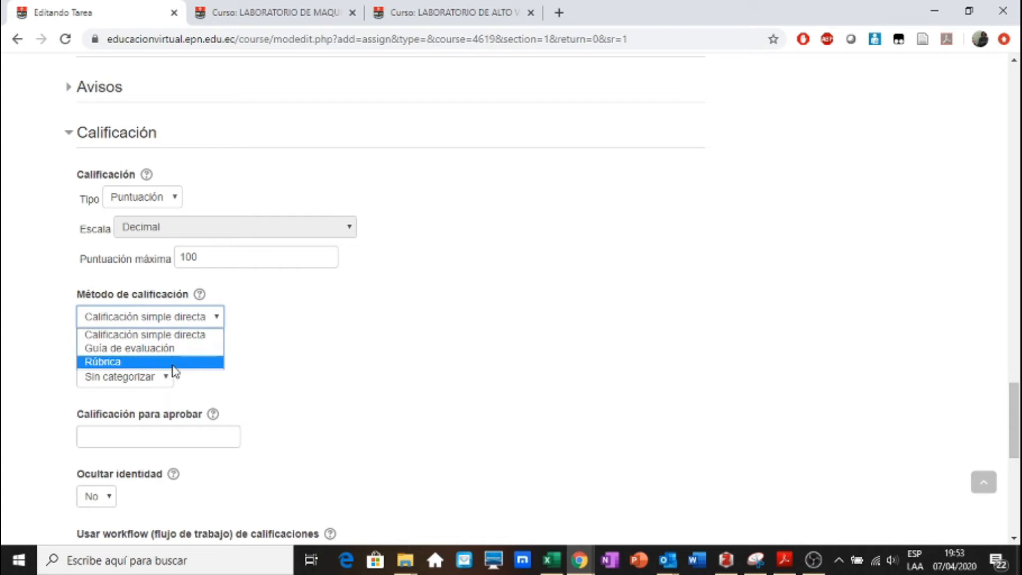
click(172, 363)
scroll(1015, 450, up, 5)
scroll(1014, 451, down, 7)
scroll(1012, 452, down, 4)
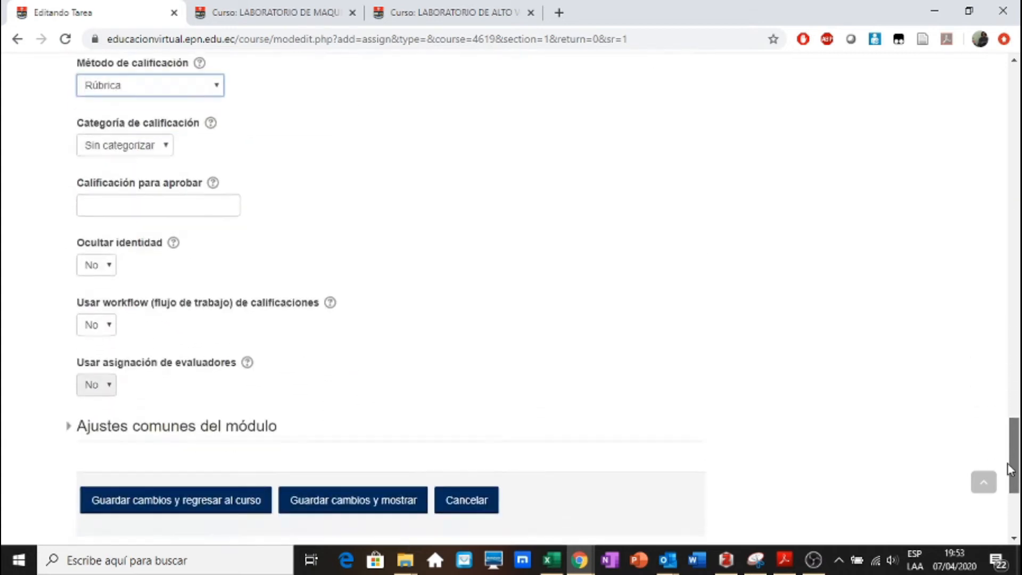
click(363, 413)
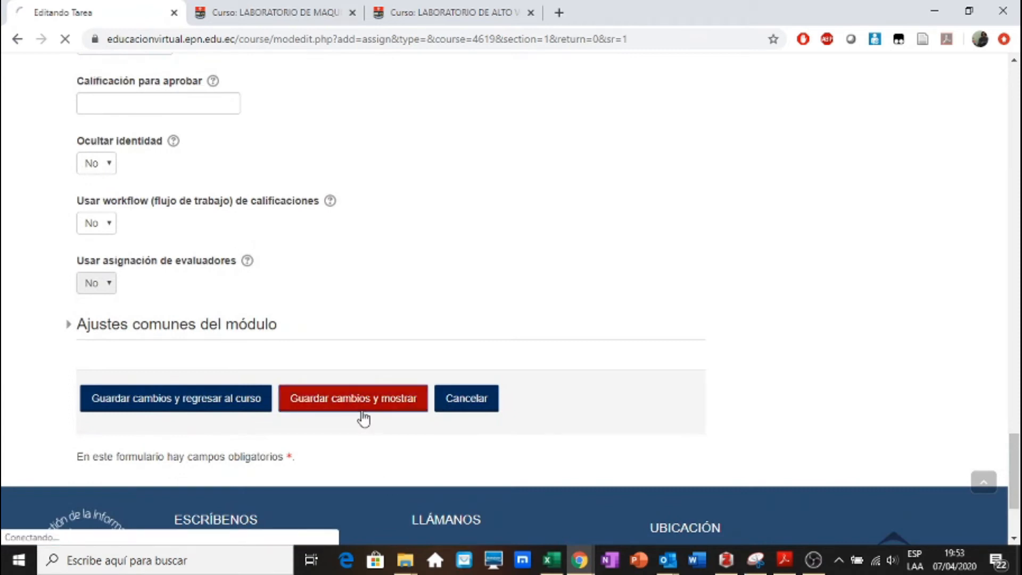
Start the deber 3 grading form from a template and search the templates with own forms included
scroll(4, 379, down, 4)
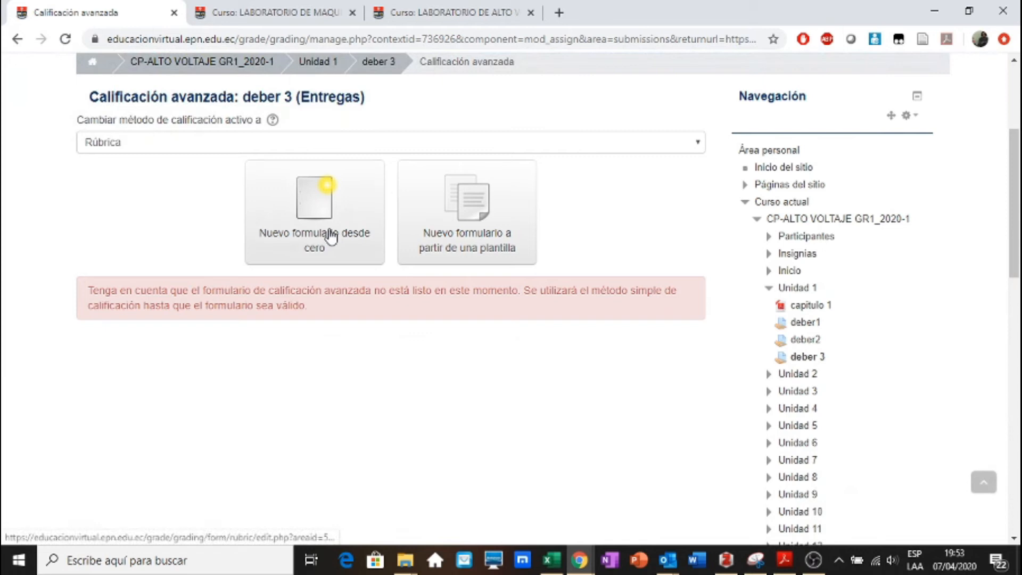
click(466, 233)
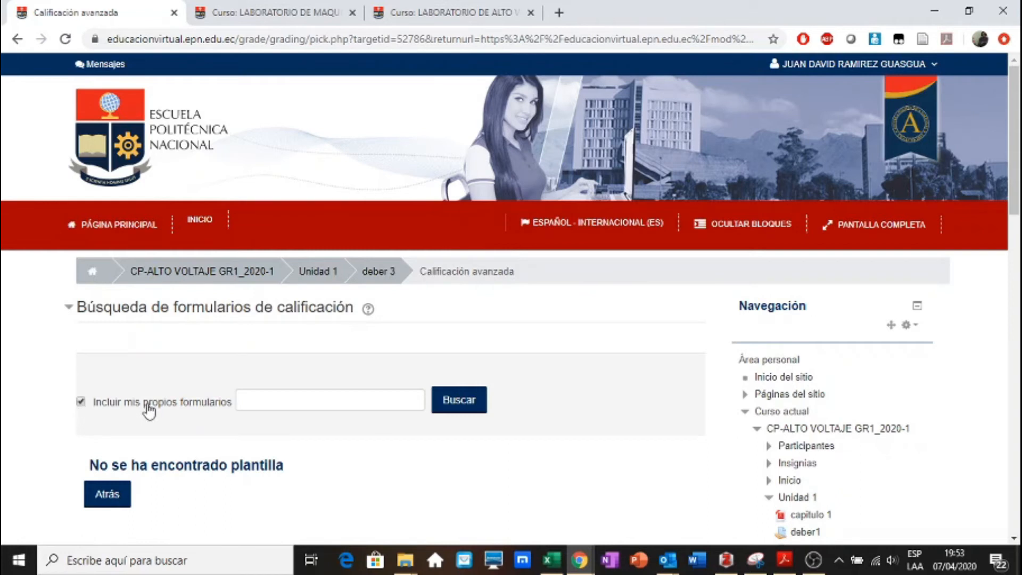
click(444, 405)
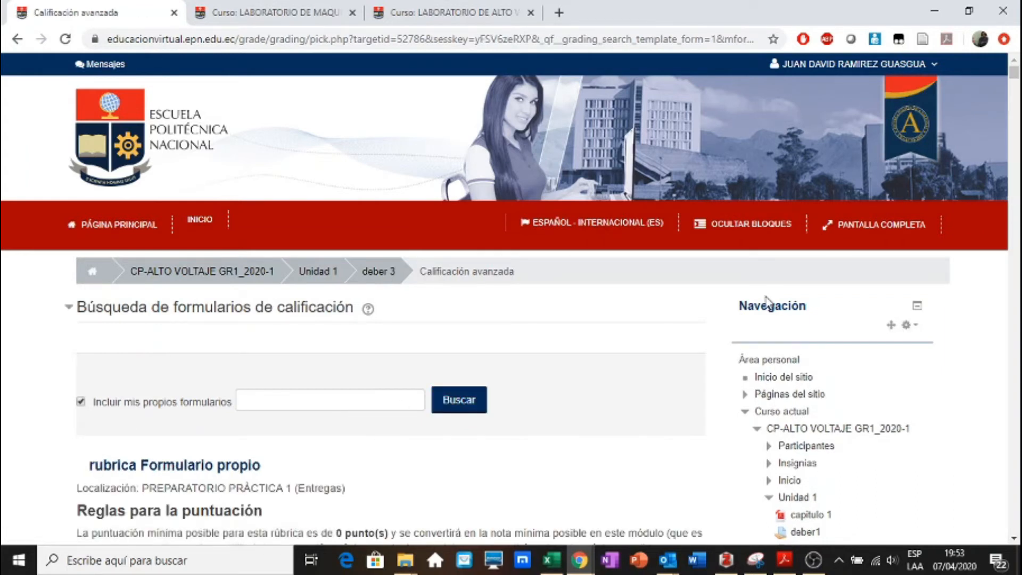
Examine the rubrics offered as templates, comparing their criteria, levels, points and rubric options
click(1012, 539)
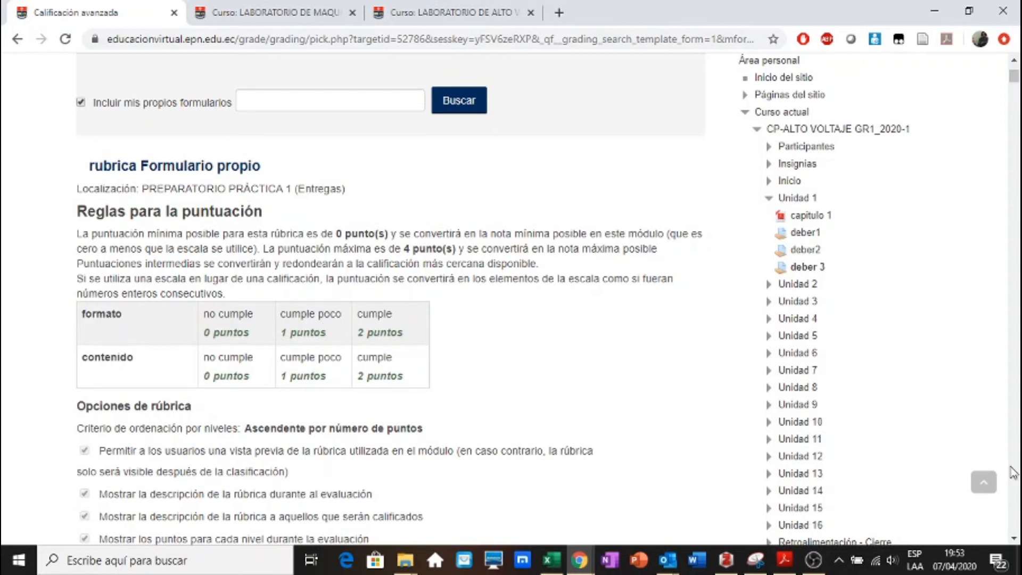
drag(1015, 537, 1015, 538)
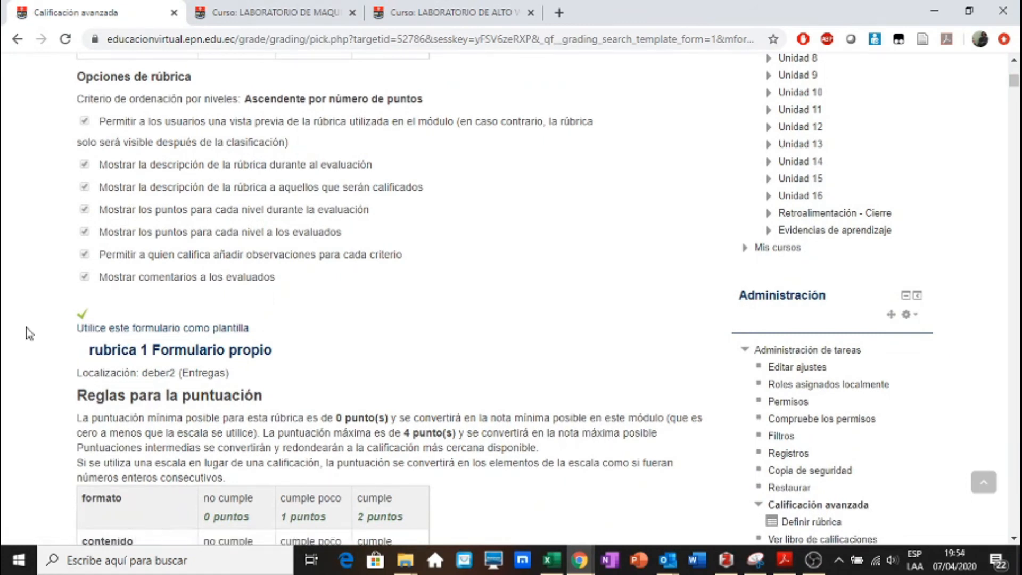
scroll(29, 334, down, 4)
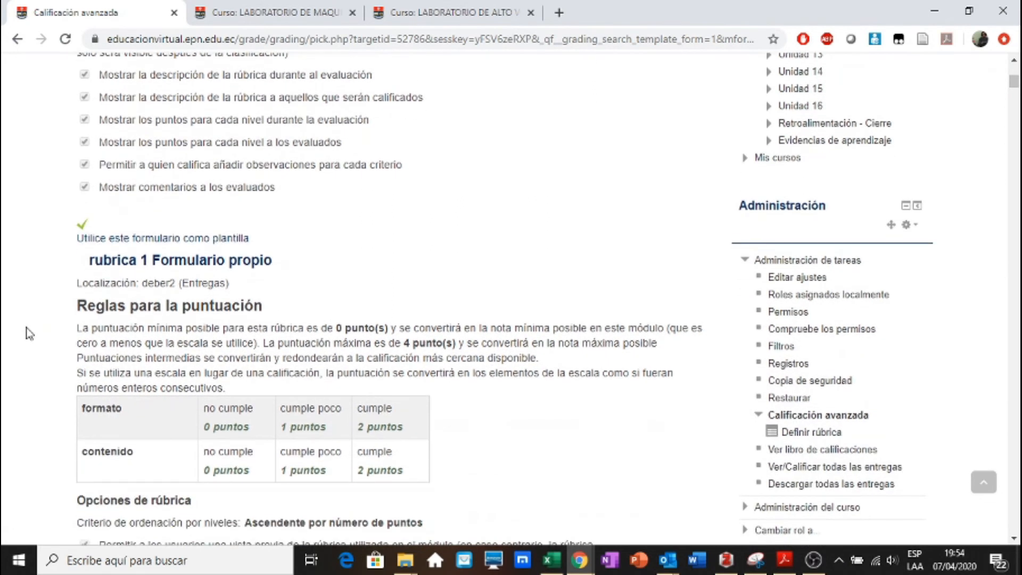
scroll(29, 334, down, 10)
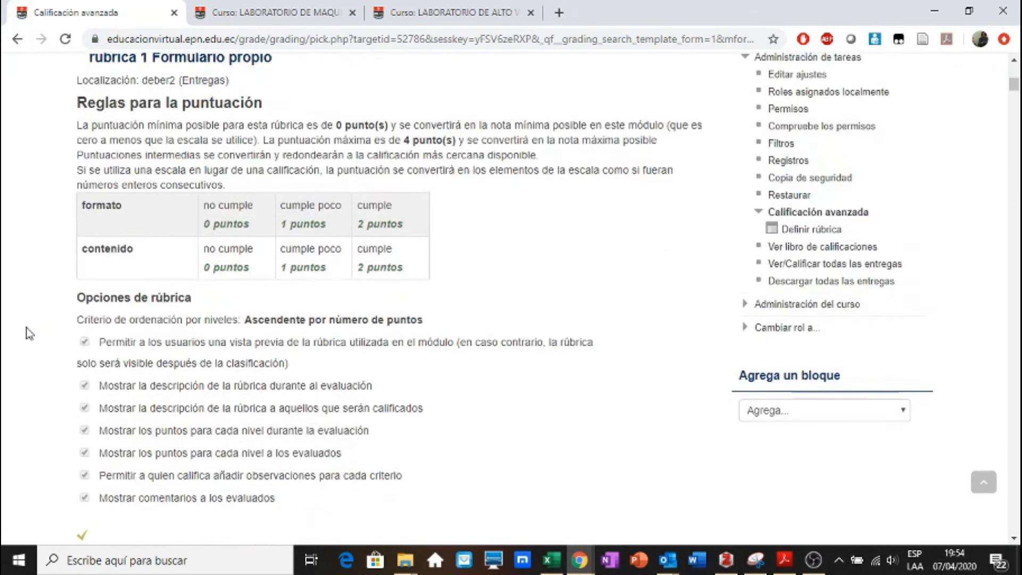
scroll(30, 334, down, 2)
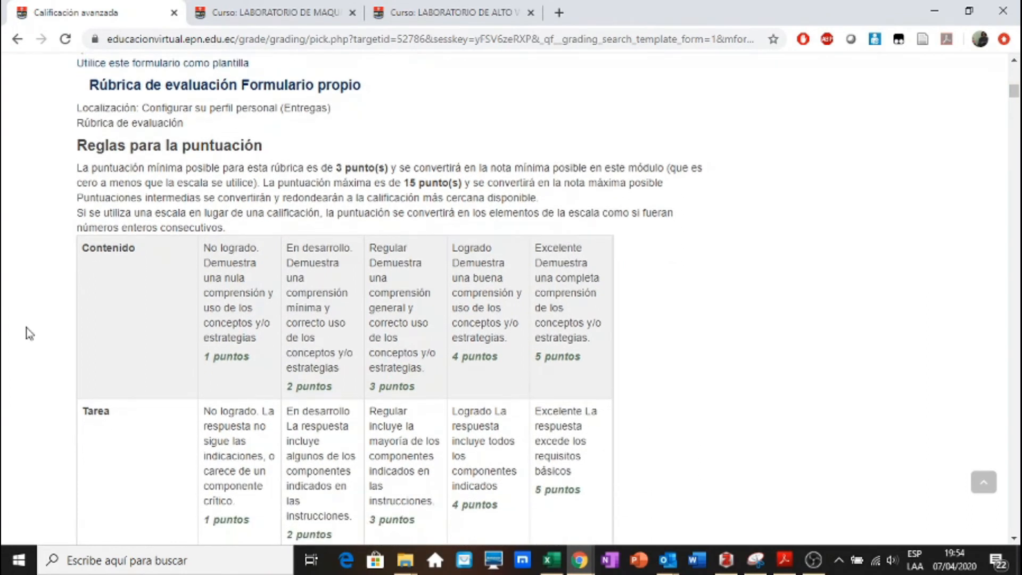
scroll(29, 333, down, 1)
scroll(29, 333, down, 2)
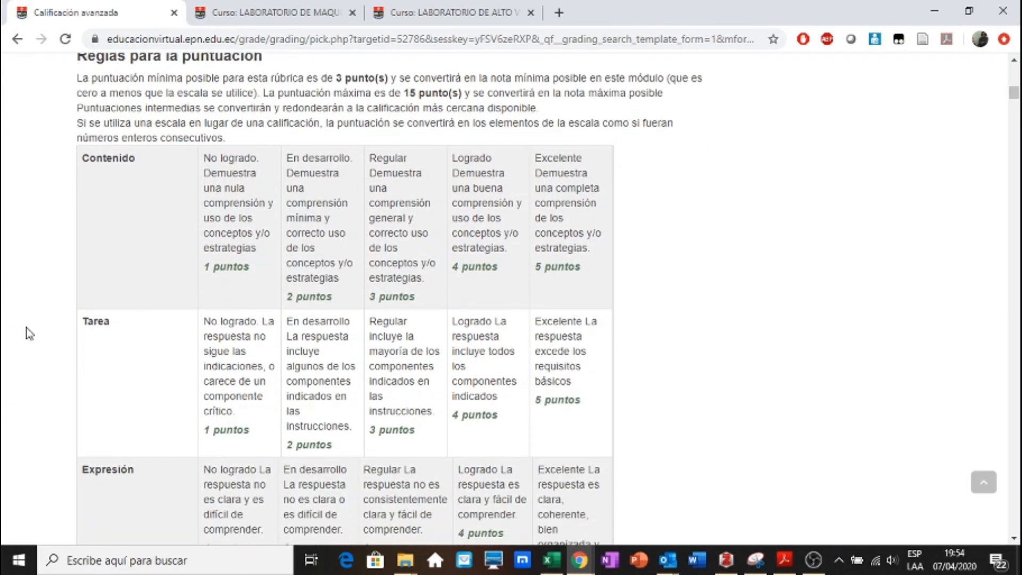
scroll(30, 334, up, 1)
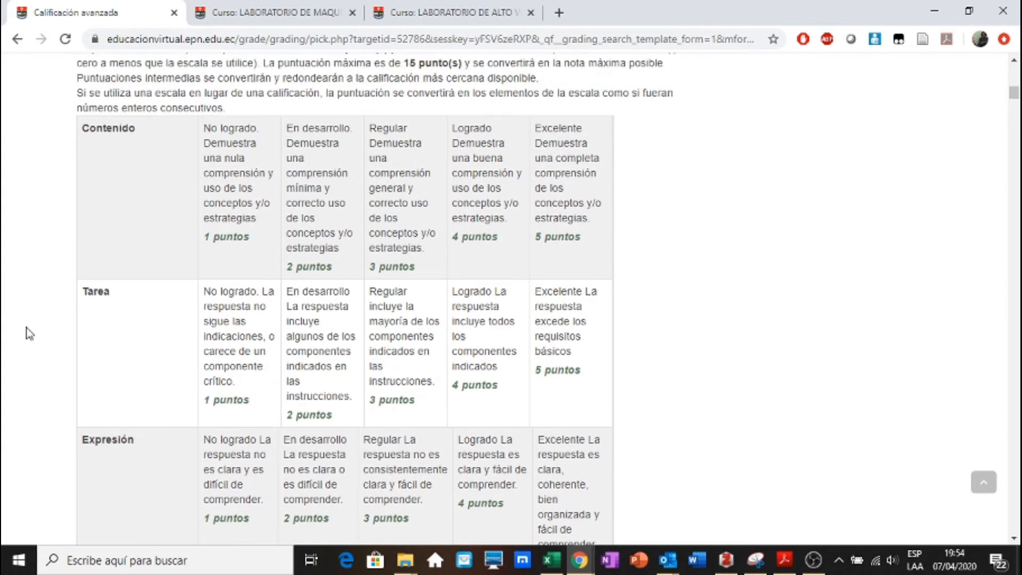
scroll(29, 334, down, 2)
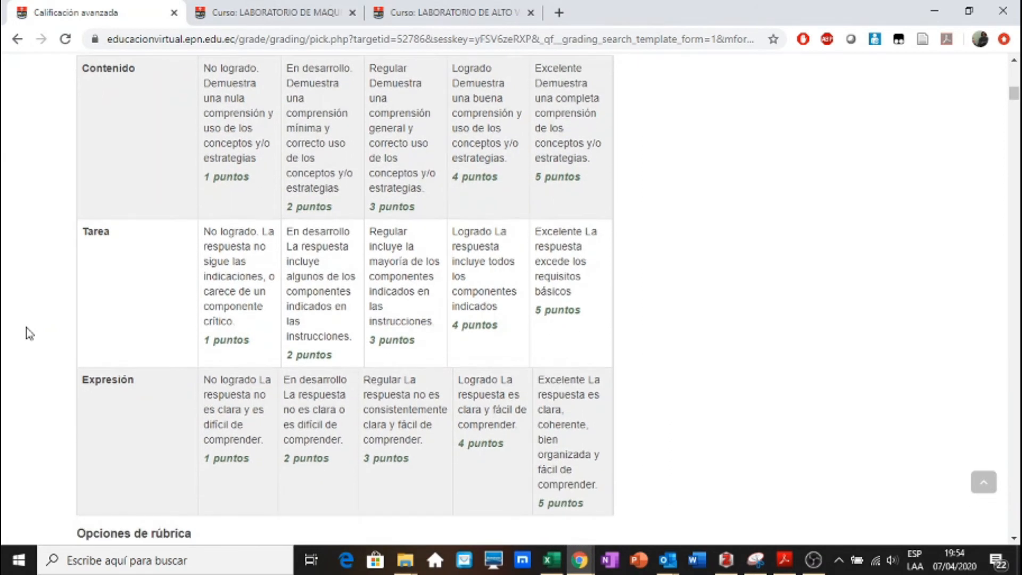
scroll(30, 334, down, 1)
scroll(29, 334, up, 3)
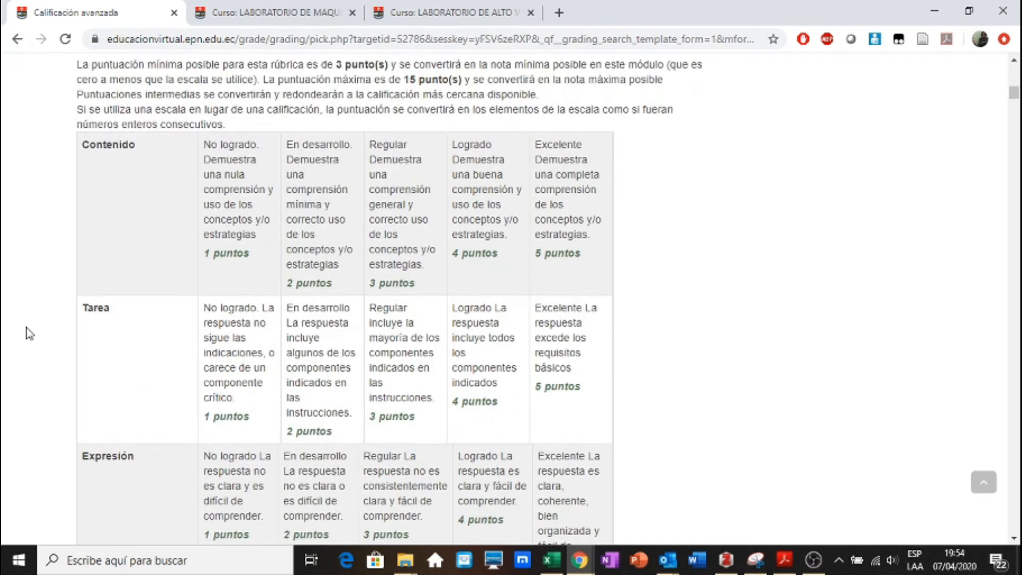
scroll(29, 334, down, 4)
scroll(29, 334, up, 8)
scroll(30, 334, down, 3)
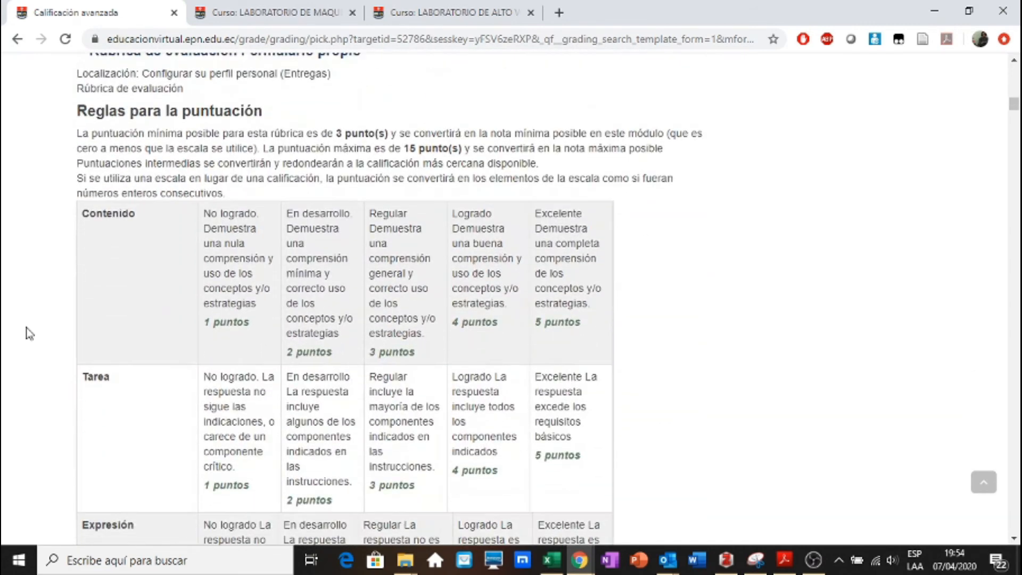
scroll(30, 334, down, 8)
scroll(30, 334, up, 10)
scroll(29, 334, down, 8)
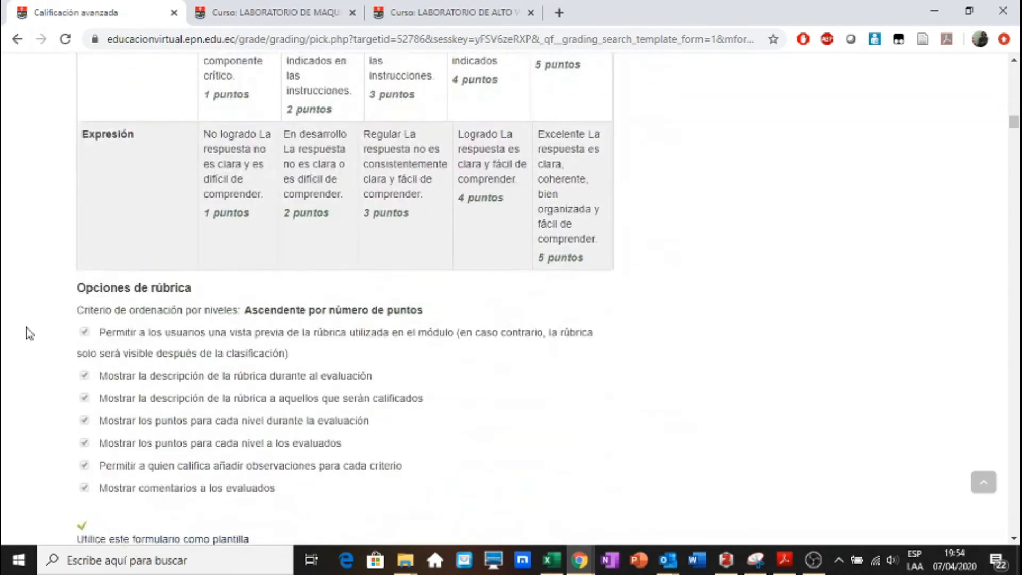
scroll(29, 334, up, 9)
scroll(29, 334, down, 5)
scroll(29, 333, up, 8)
scroll(29, 333, down, 9)
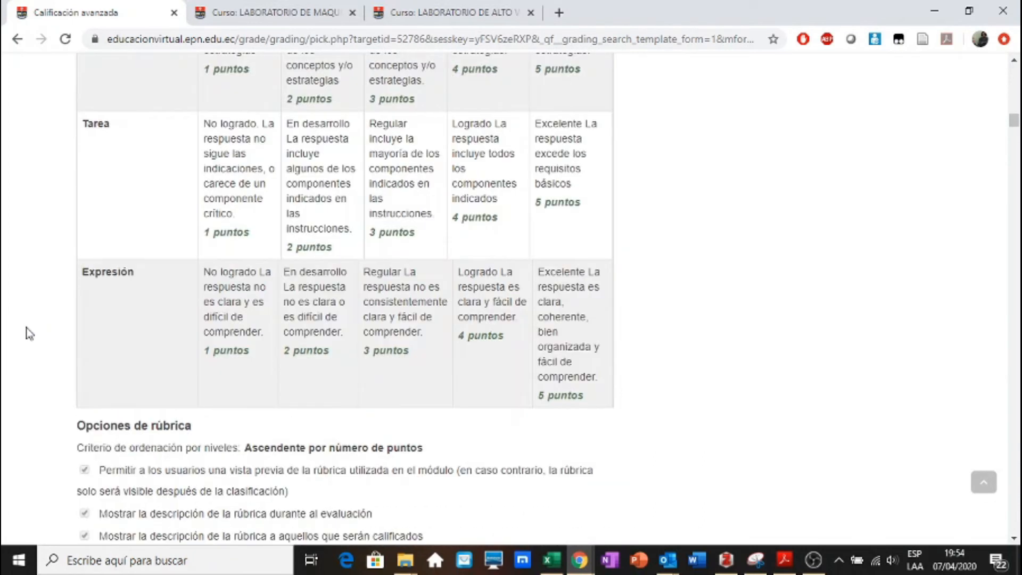
Use the own rubric named "rubrica" from PREPARATORIO PRÁCTICA 1 as the template for the deber 3 grading form
scroll(29, 334, up, 9)
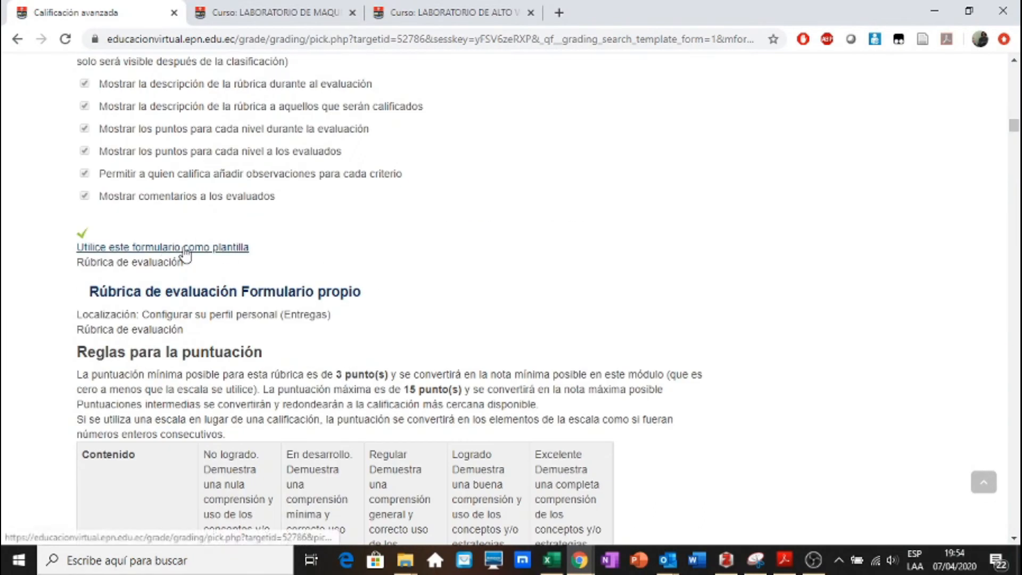
scroll(3, 273, down, 5)
scroll(3, 272, up, 15)
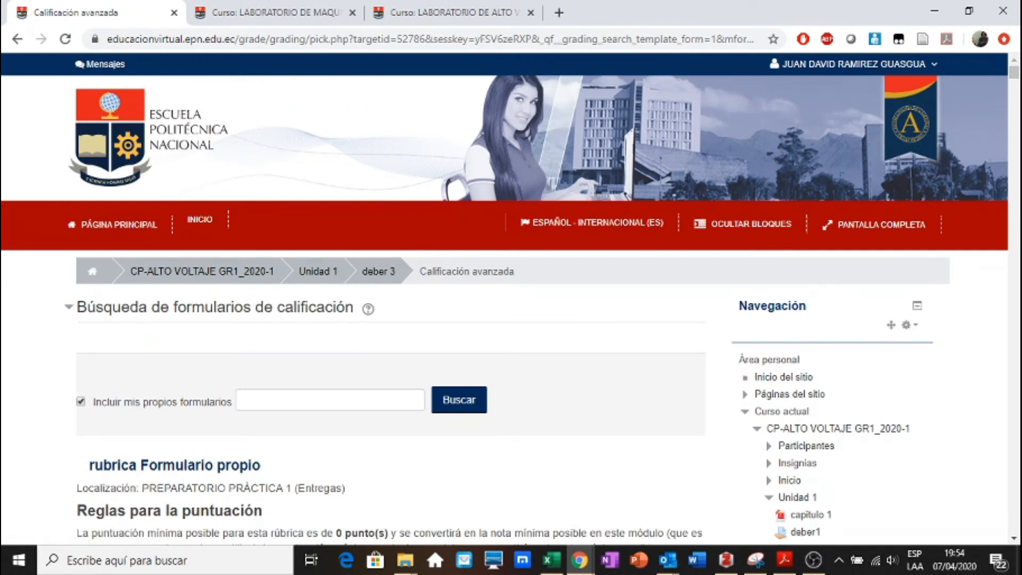
scroll(1017, 545, down, 12)
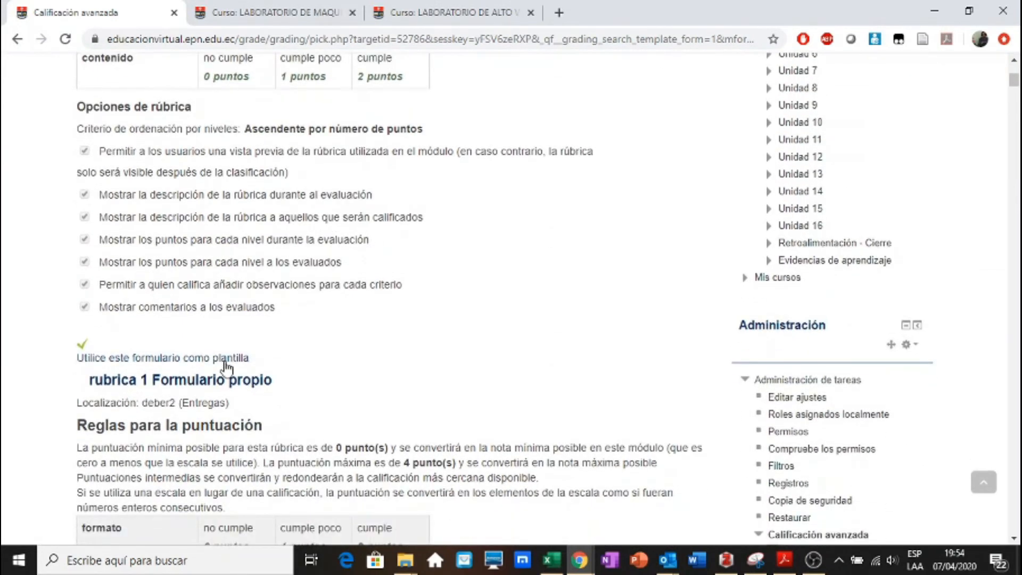
click(186, 362)
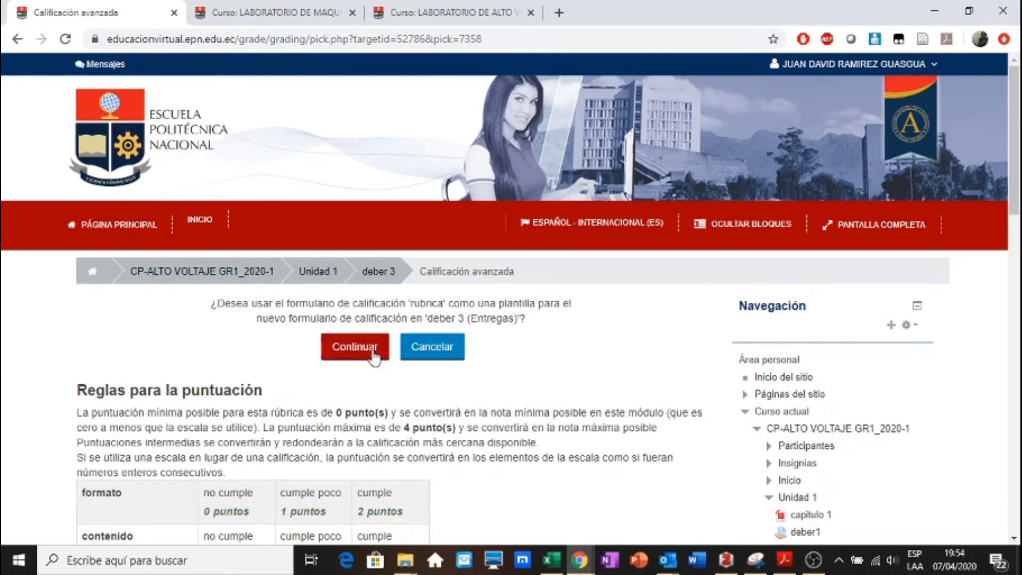
click(374, 354)
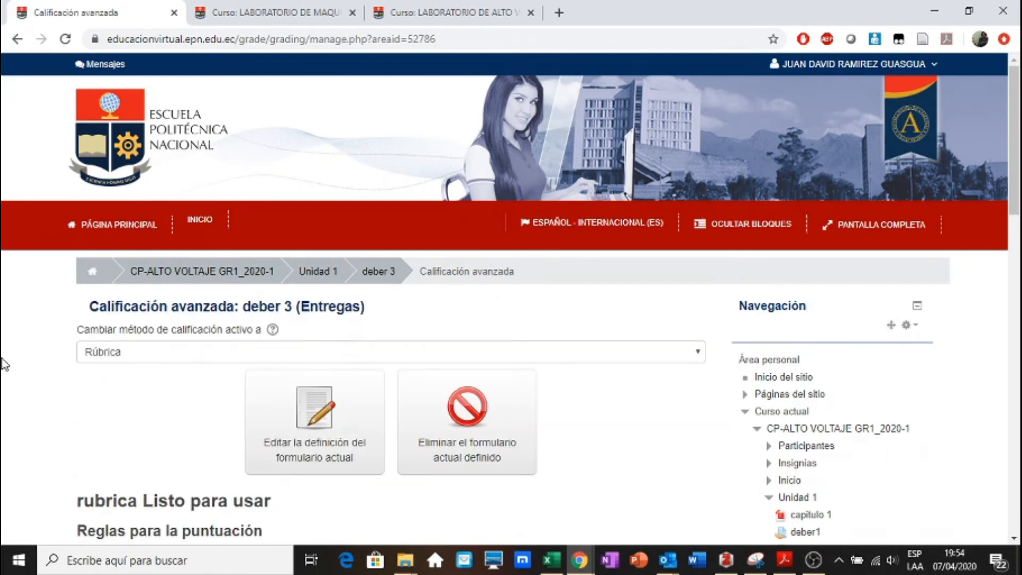
Review the criteria, points and options of the deber 3 rubric, and return to the activities of Unidad 1
scroll(3, 365, down, 3)
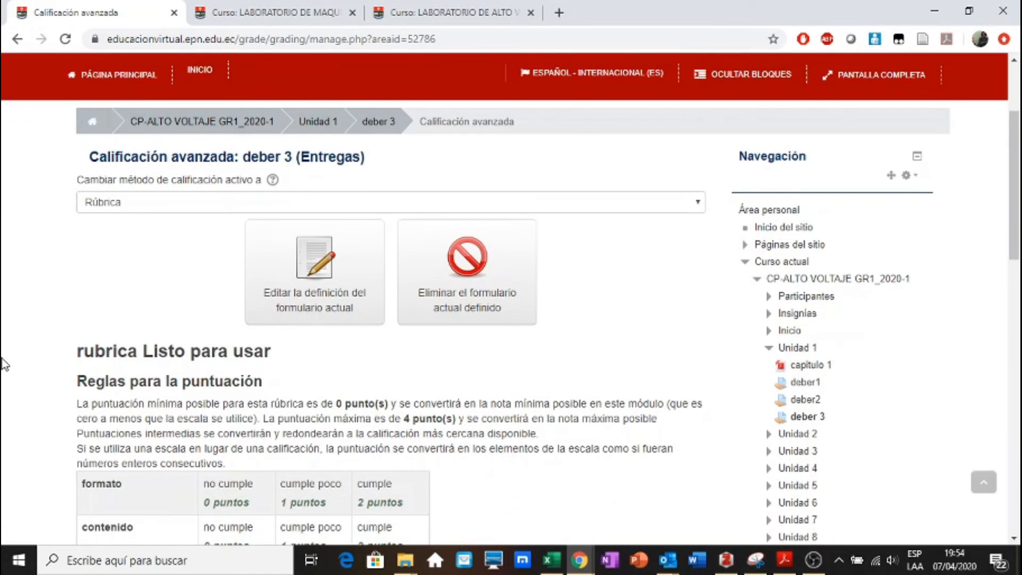
scroll(3, 365, down, 10)
scroll(2, 365, up, 10)
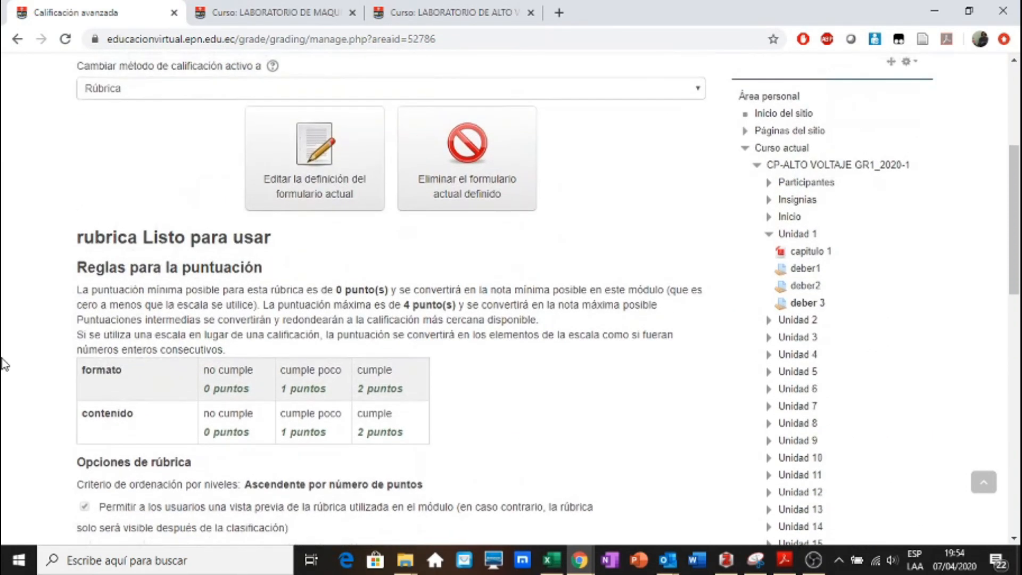
scroll(3, 365, up, 4)
click(330, 213)
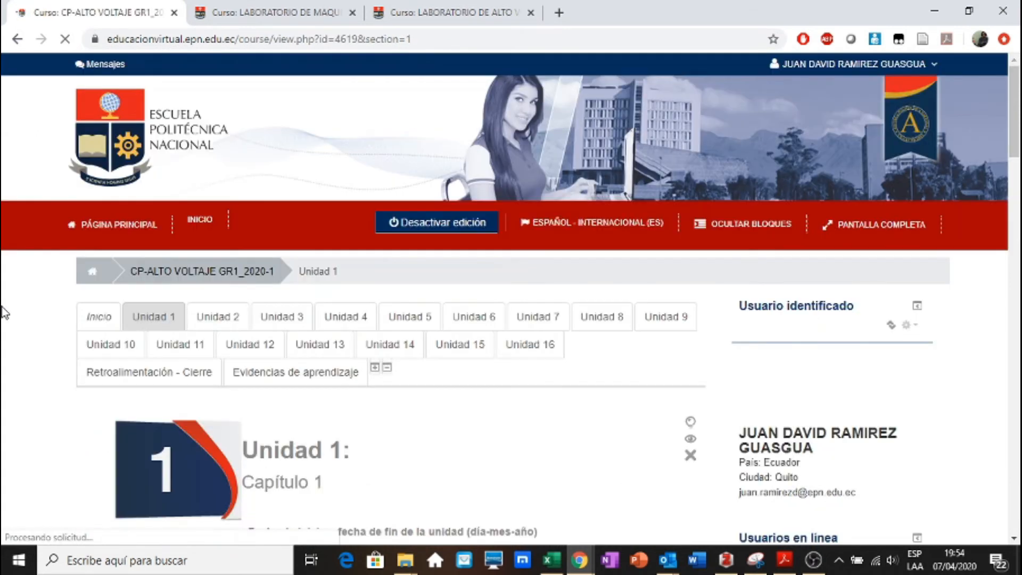
scroll(2, 312, down, 8)
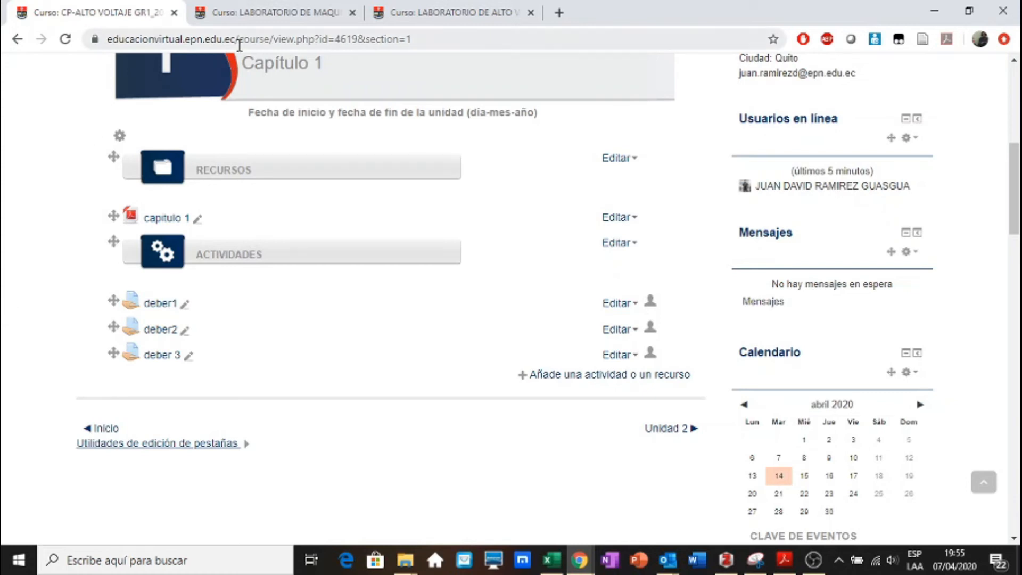
Switch to the LABORATORIO DE MAQUINAS course and display all submissions of PREPARATORIO PRÁCTICA 1 grupo A
click(267, 3)
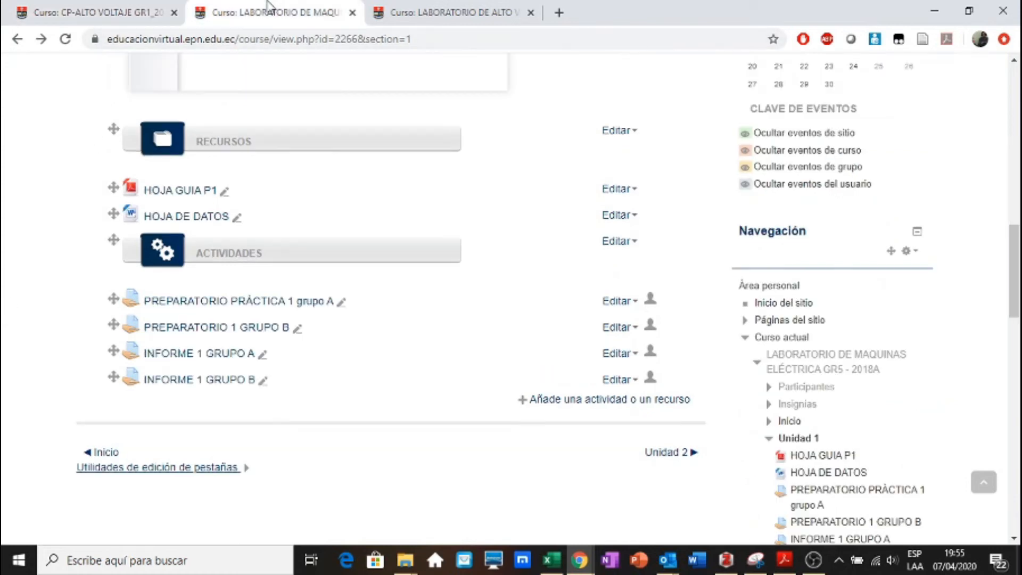
click(231, 306)
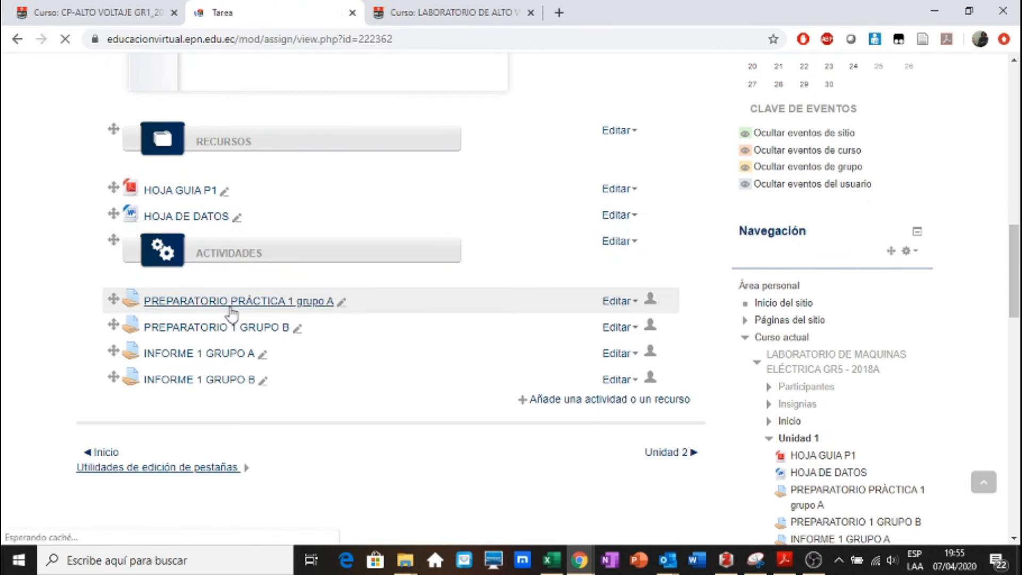
scroll(232, 311, down, 3)
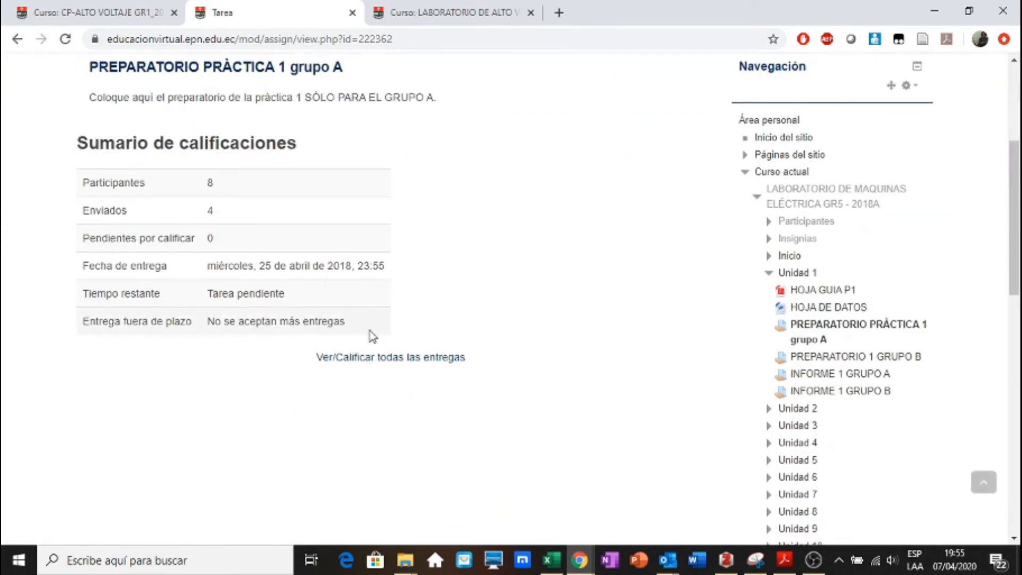
click(403, 358)
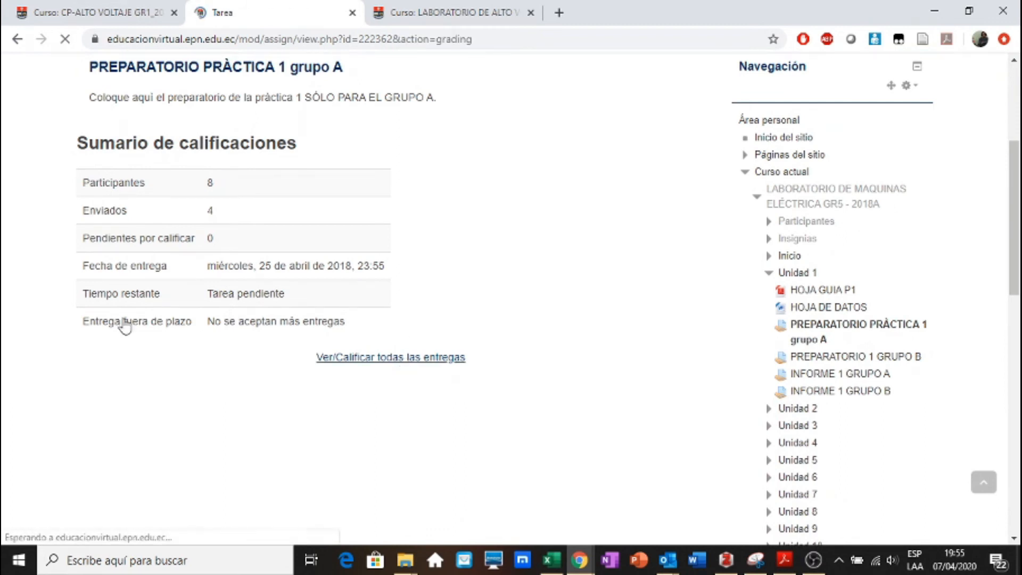
scroll(35, 301, down, 4)
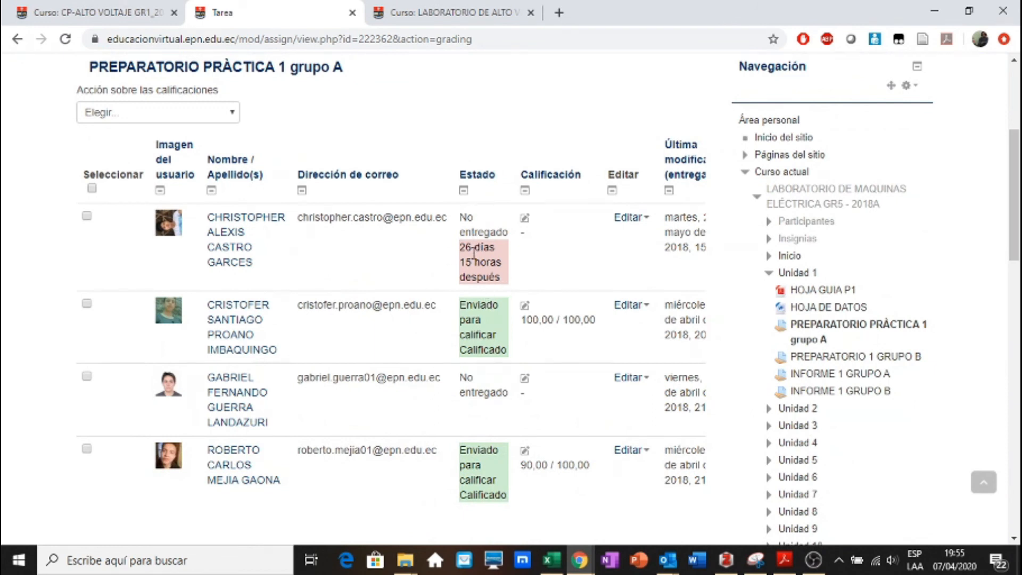
Open the grade update form for the second listed student, showing the marking guide criteria
click(633, 304)
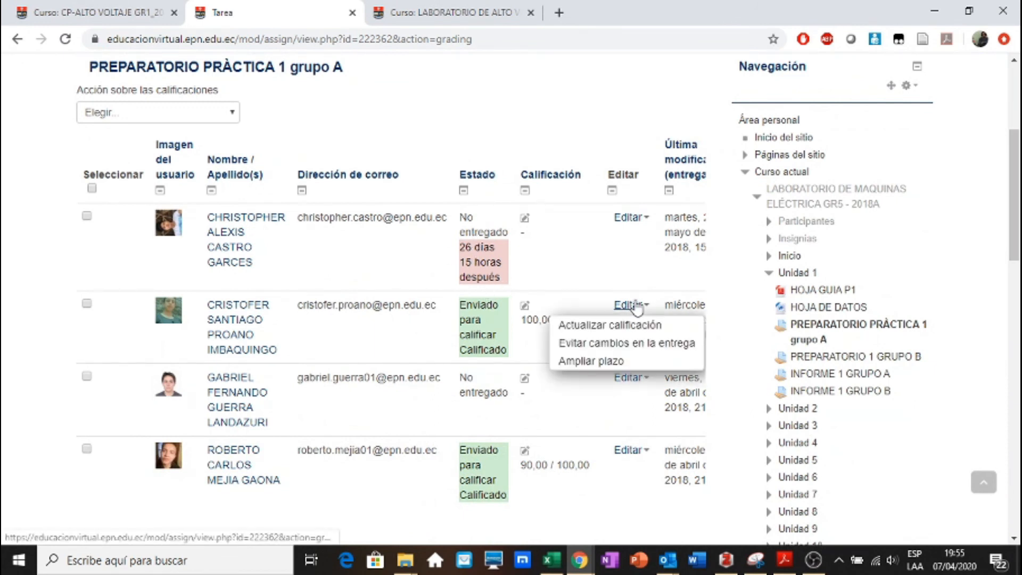
click(613, 329)
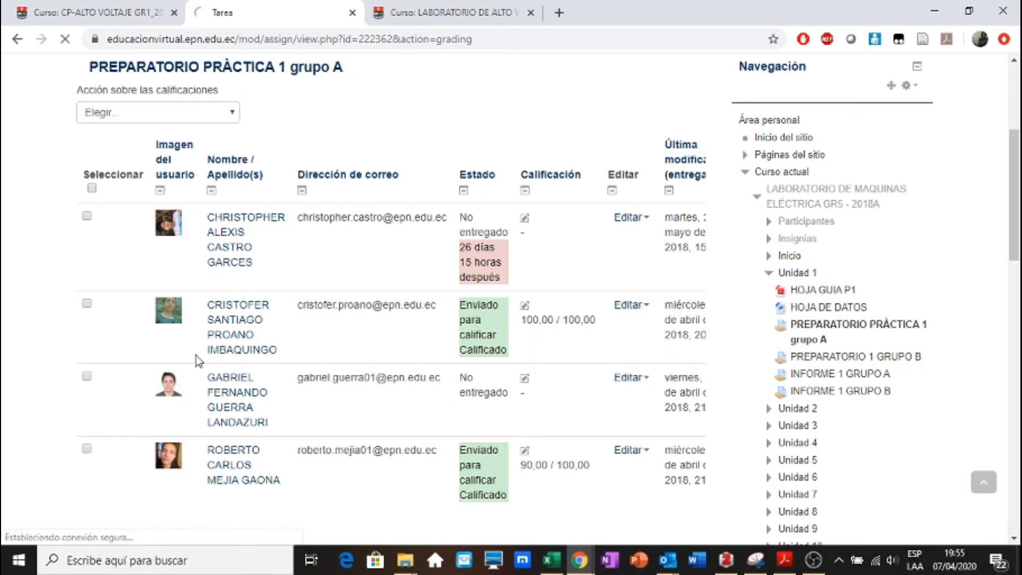
scroll(4, 333, down, 8)
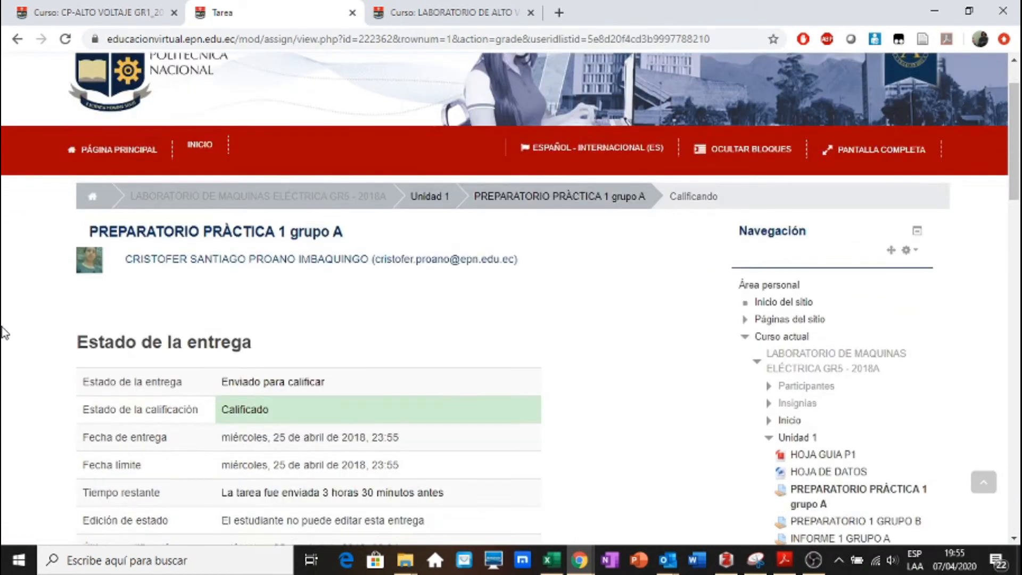
scroll(4, 333, down, 4)
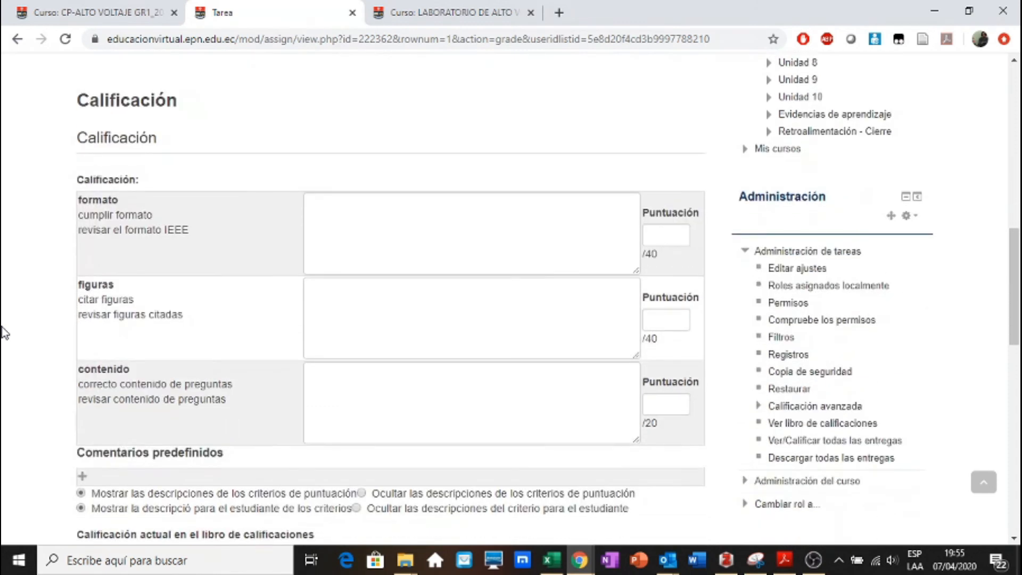
scroll(4, 333, down, 1)
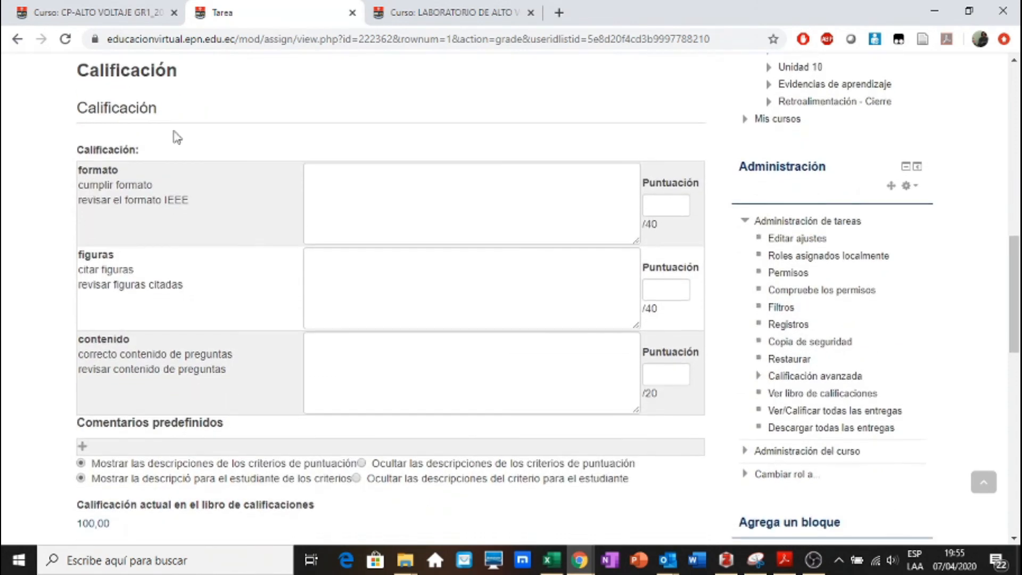
Go through the score fields of formato, figuras and contenido and the comment field of formato without entering anything
click(653, 215)
click(665, 285)
click(654, 369)
click(494, 189)
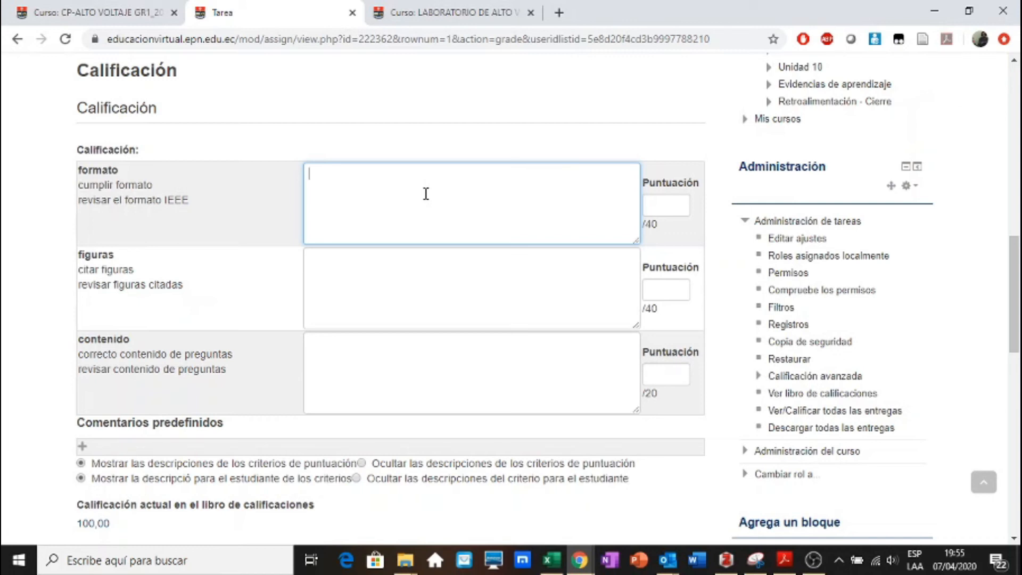
Save the student's marking guide form without scores and return to Unidad 1 of the course
scroll(4, 313, down, 8)
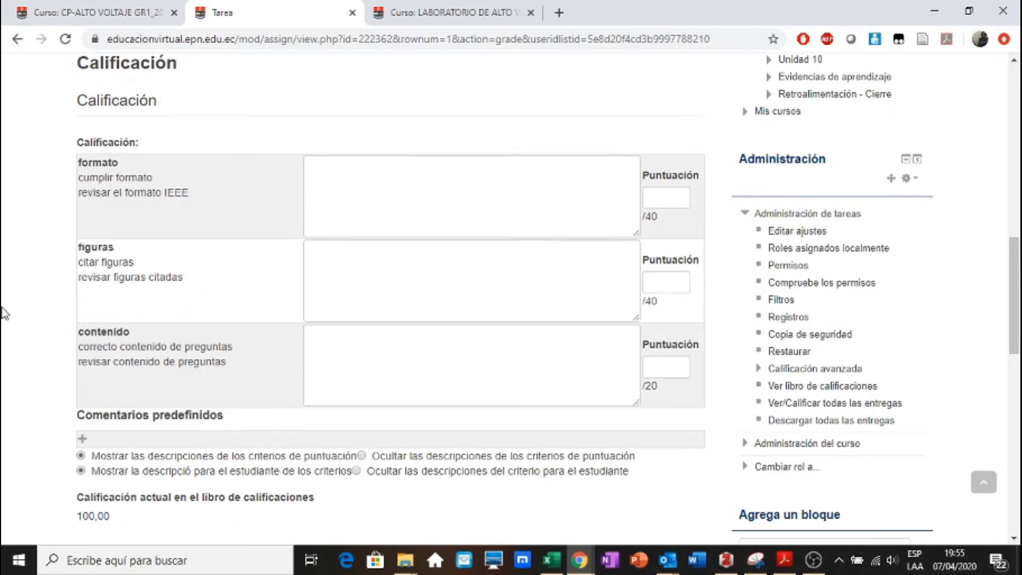
scroll(5, 313, down, 4)
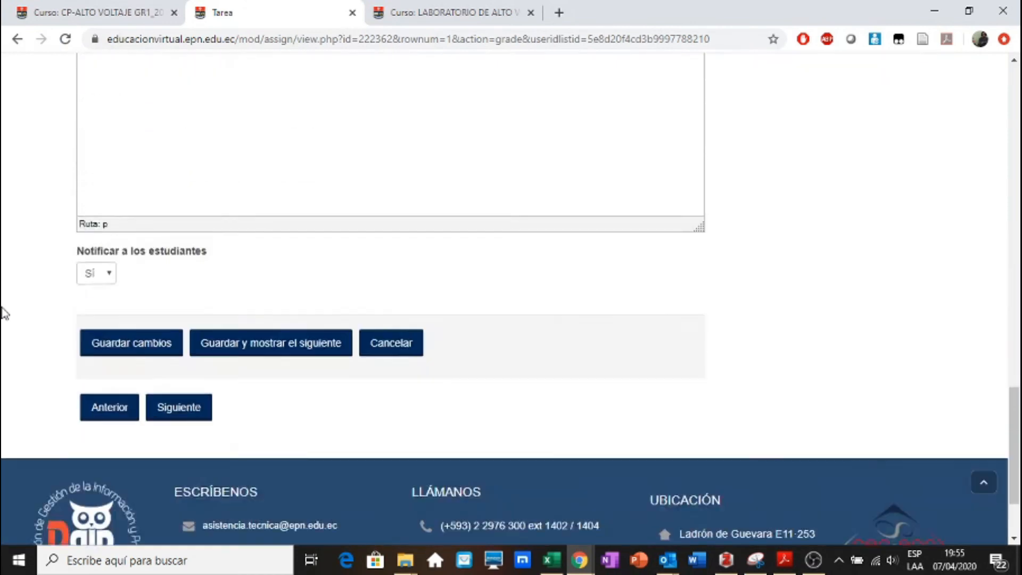
click(135, 294)
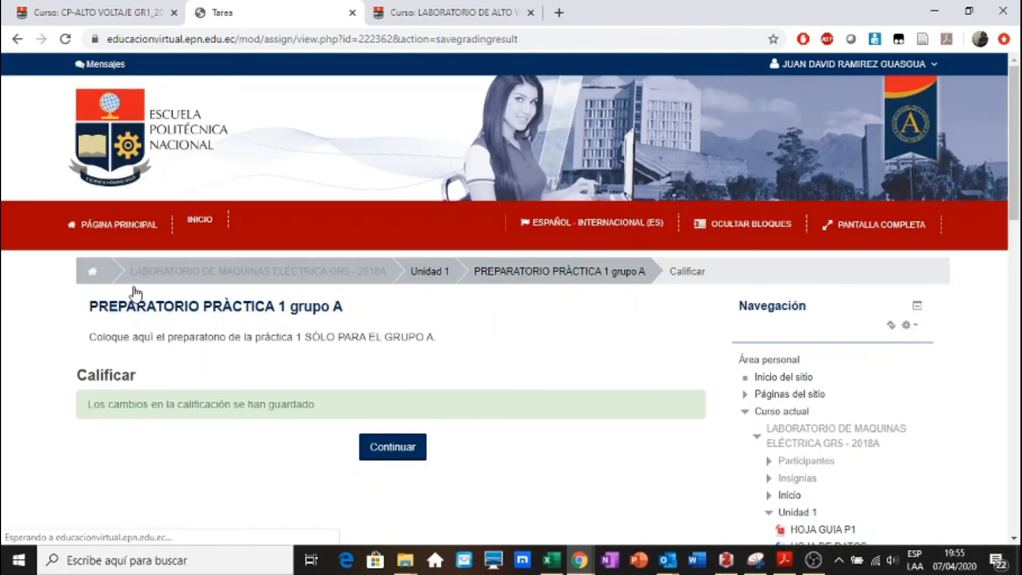
click(426, 269)
Switch to the LABORATORIO DE ALTO VOLTAJE course and display all submissions of PREPARATORIO PRÁCTICA 1
click(451, 10)
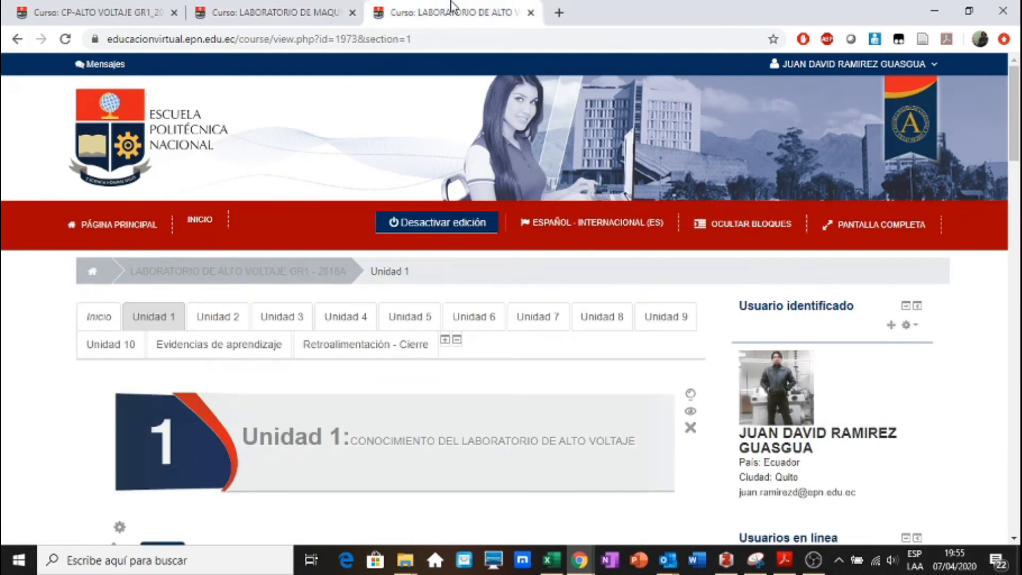
scroll(16, 278, down, 10)
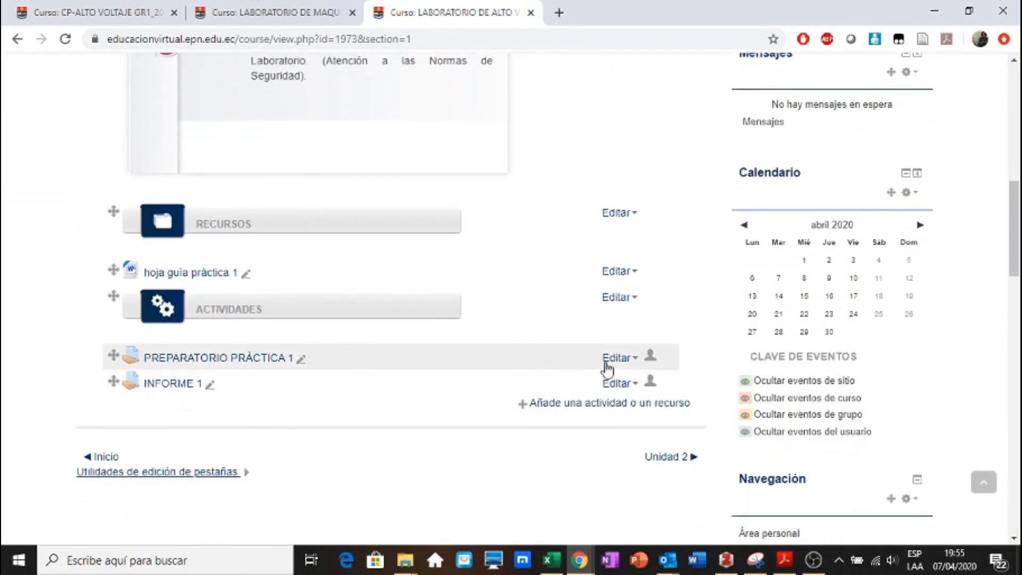
click(206, 365)
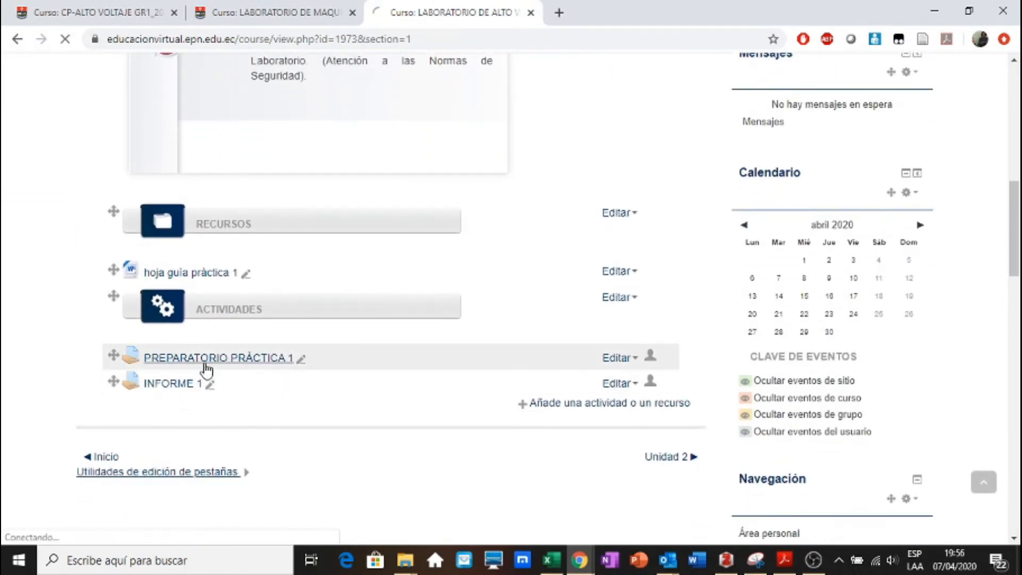
scroll(206, 367, down, 6)
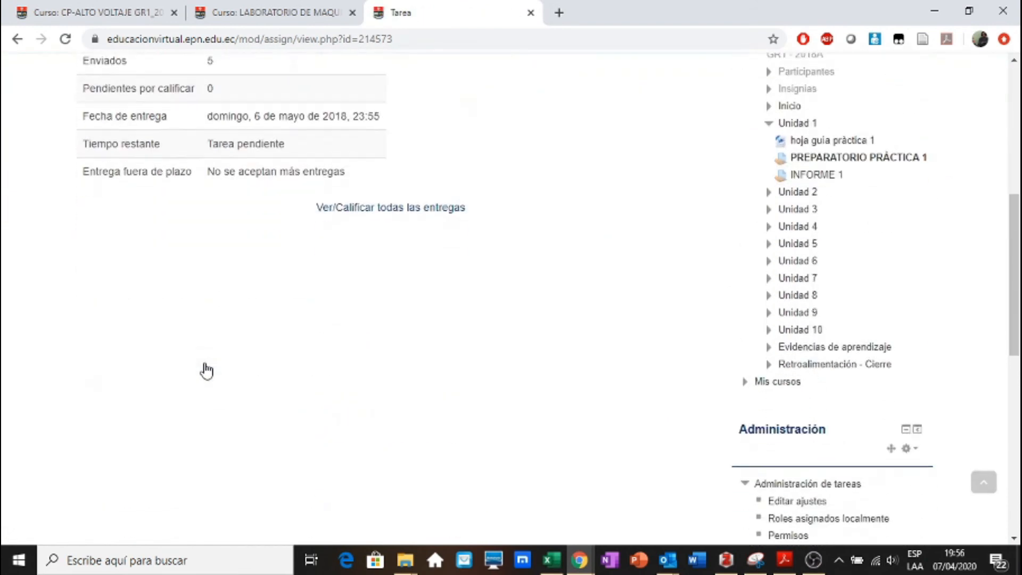
click(403, 209)
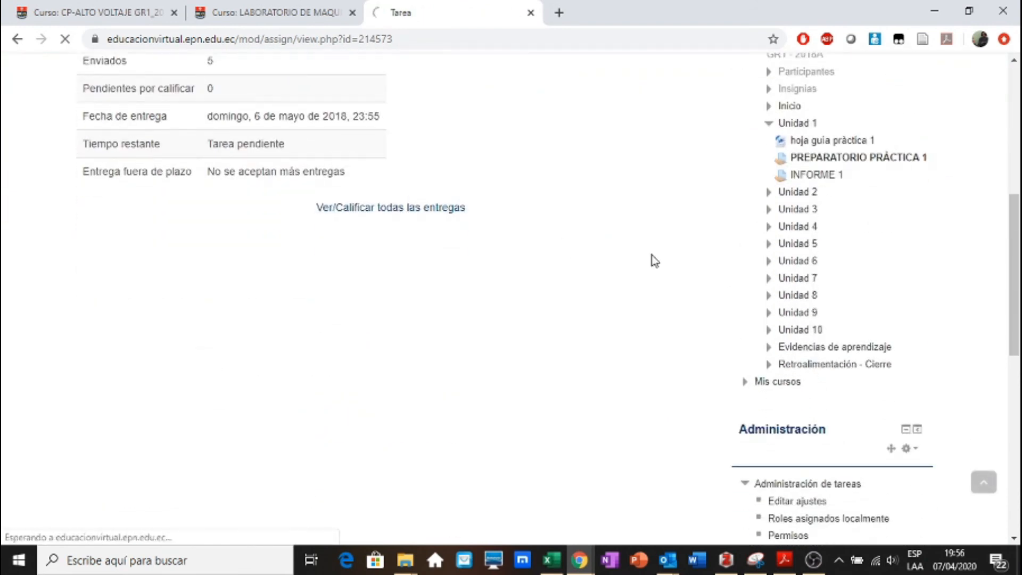
scroll(892, 264, down, 3)
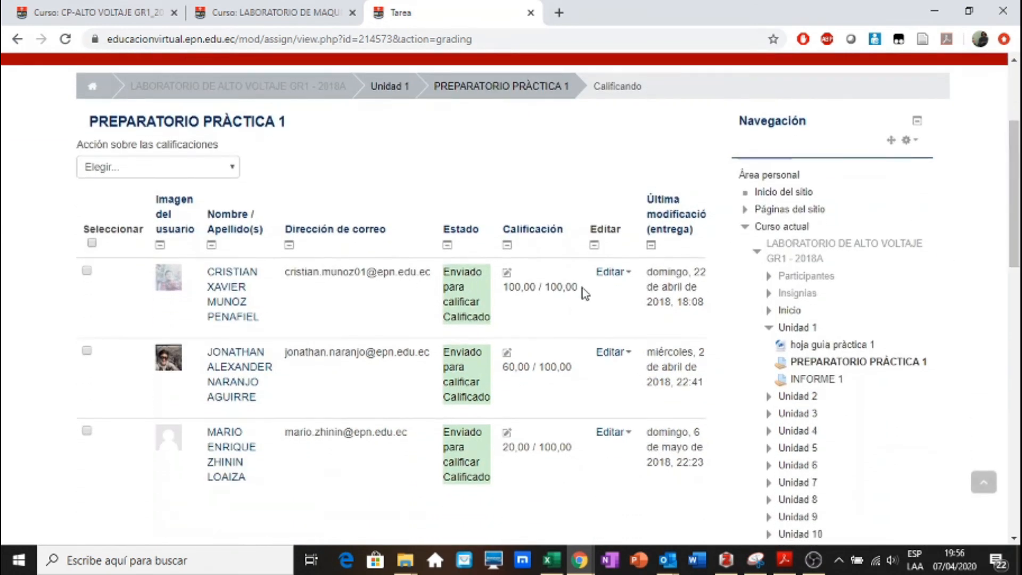
Open the grade update form for the first listed student, showing the rubric with formato and contenido
click(609, 272)
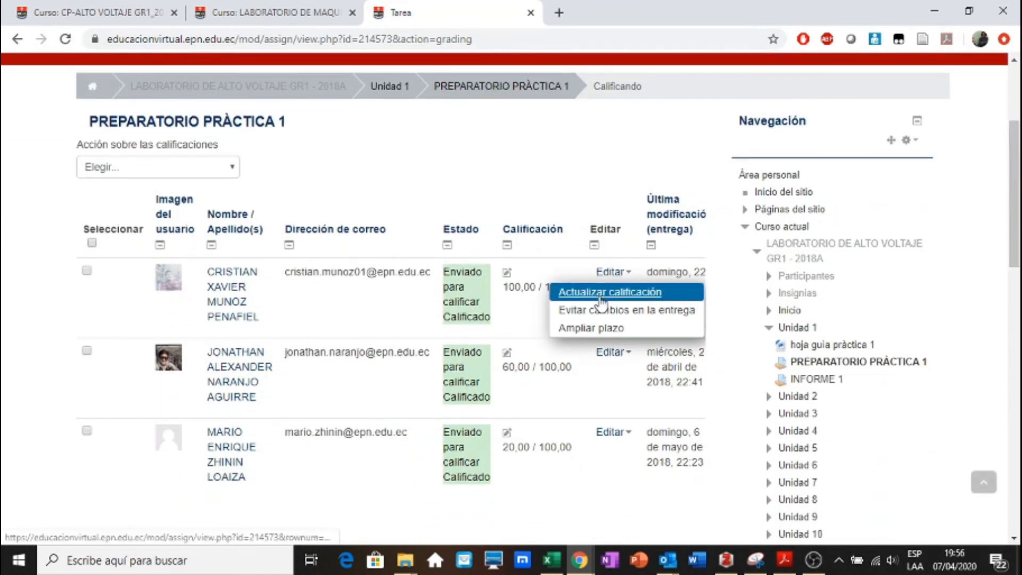
click(599, 293)
scroll(602, 303, down, 10)
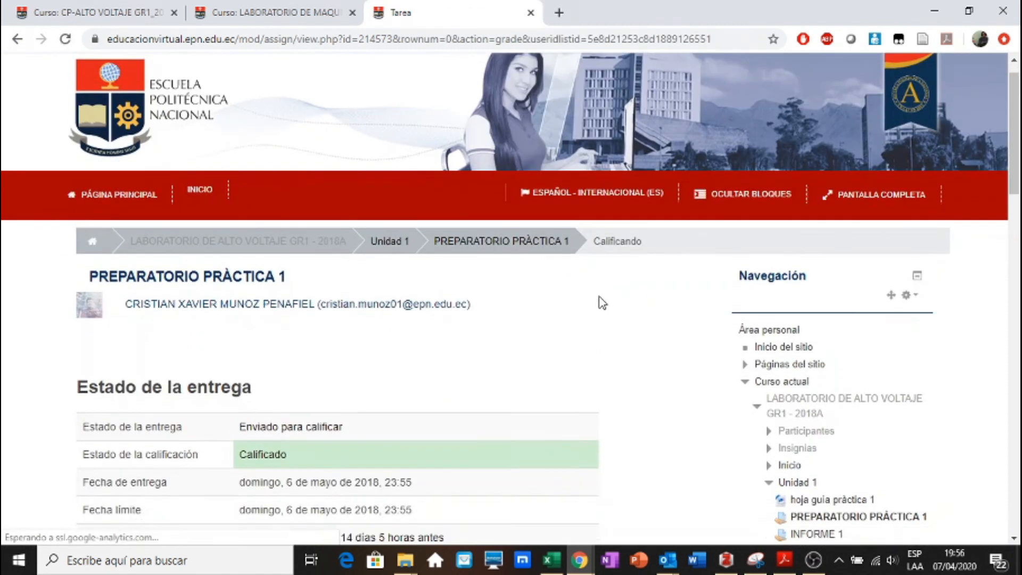
scroll(602, 303, down, 2)
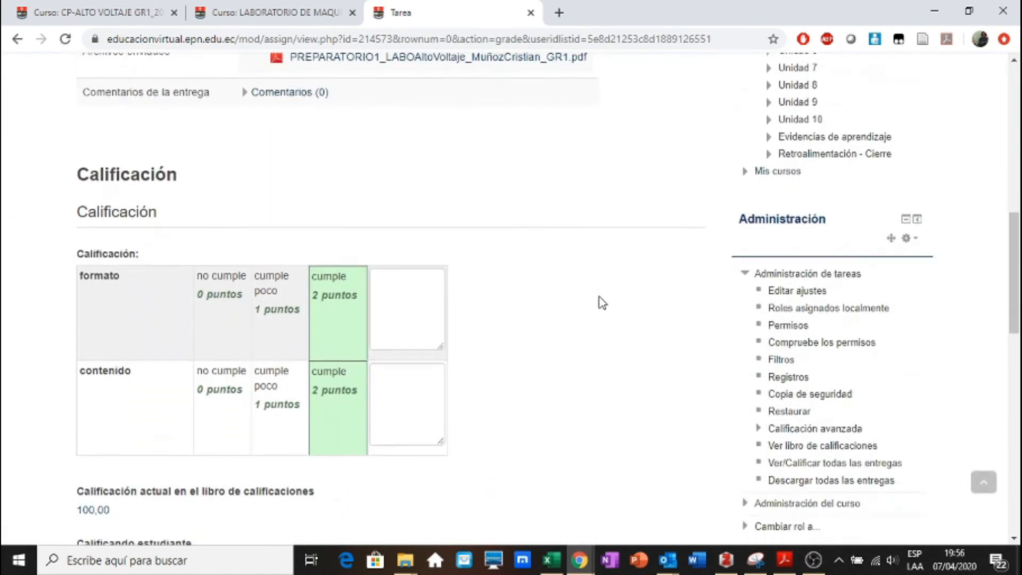
Try the different rubric levels for the formato criterion and select "cumple poco", worth 1 point
click(265, 252)
click(219, 280)
click(337, 281)
click(231, 260)
click(275, 260)
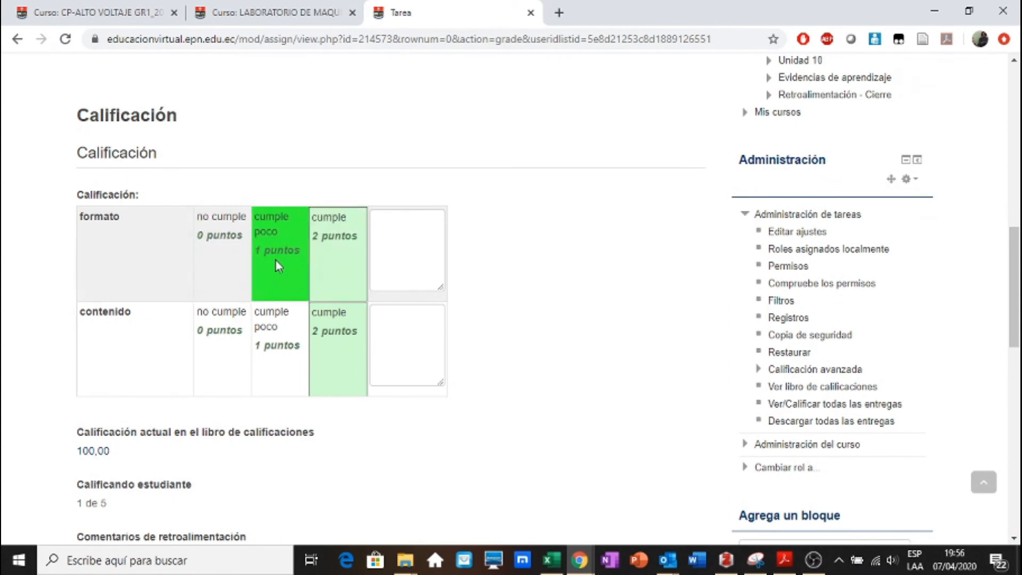
click(337, 262)
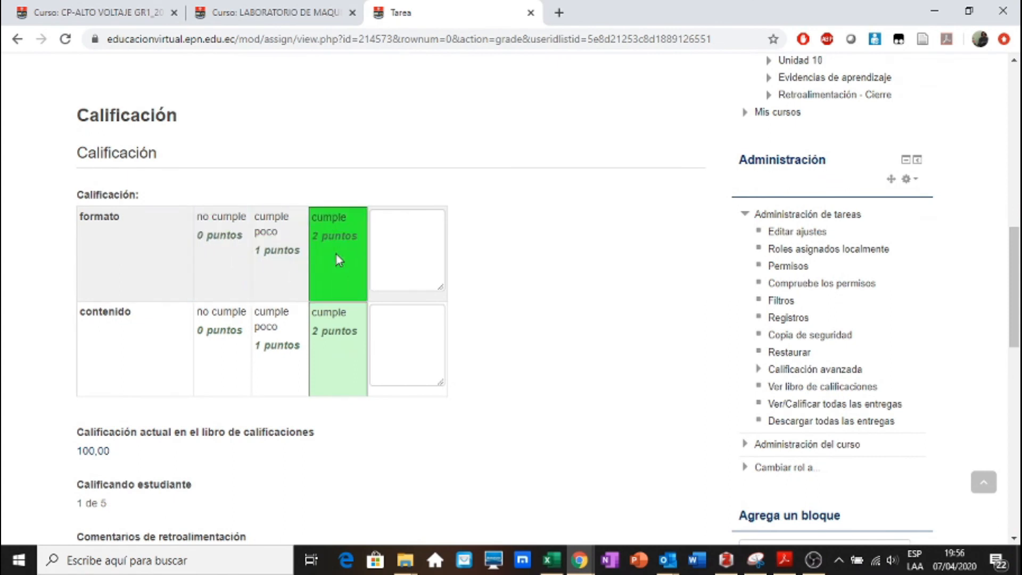
click(273, 294)
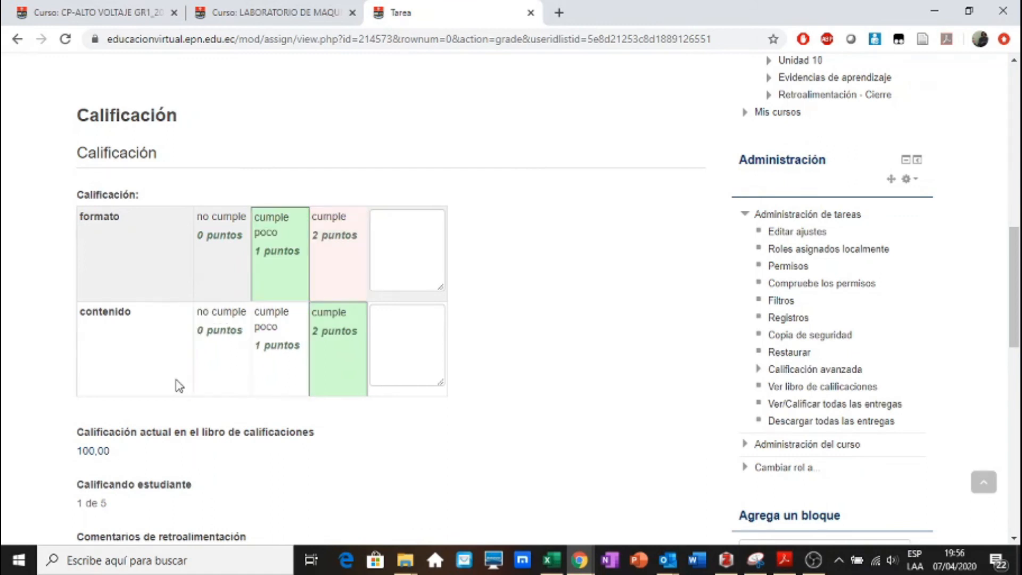
Rate the contenido criterion "no cumple", worth 0 points, and save the student's rubric grade
click(241, 363)
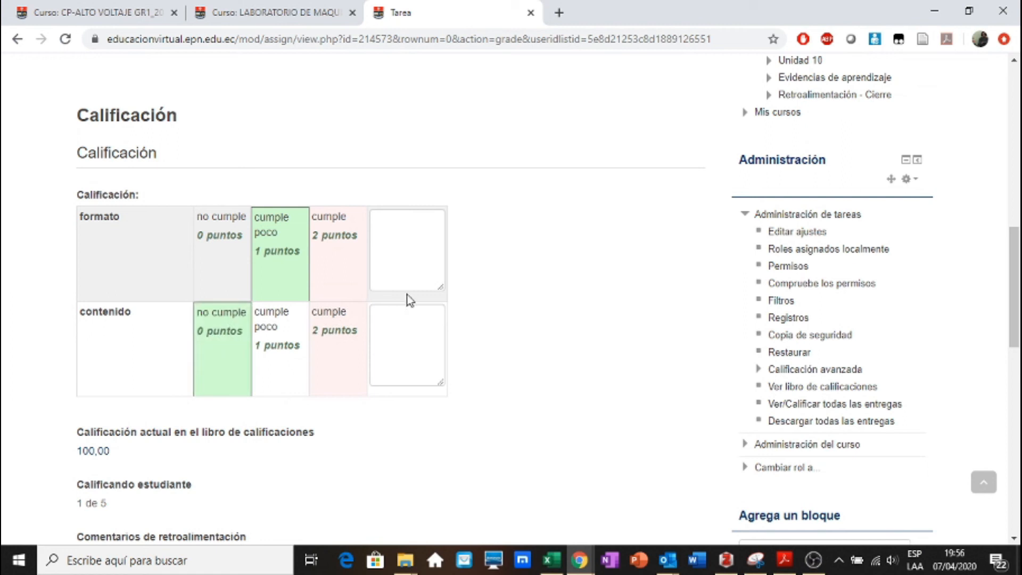
click(407, 257)
scroll(302, 287, down, 1)
click(301, 287)
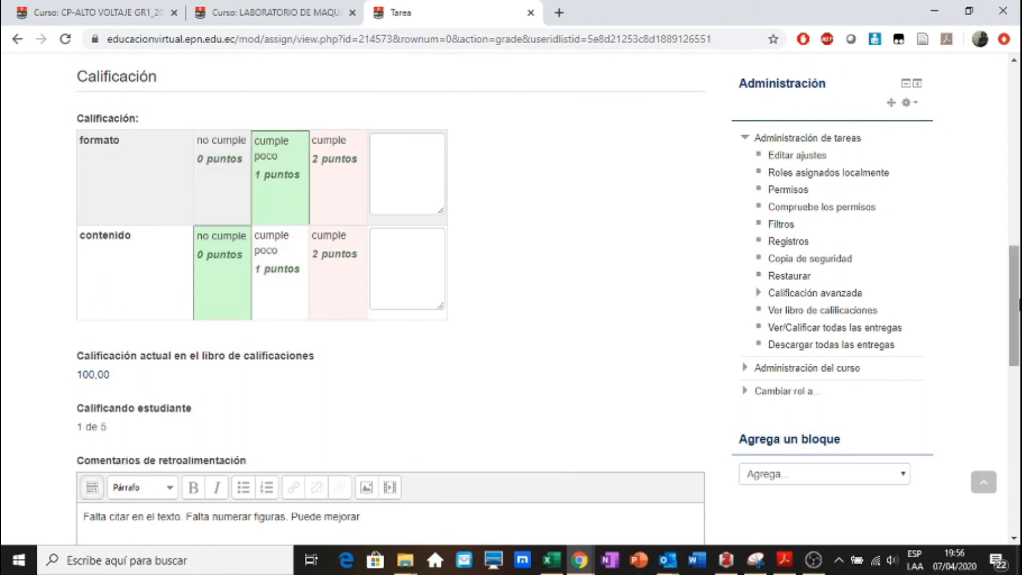
drag(1018, 304, 1019, 434)
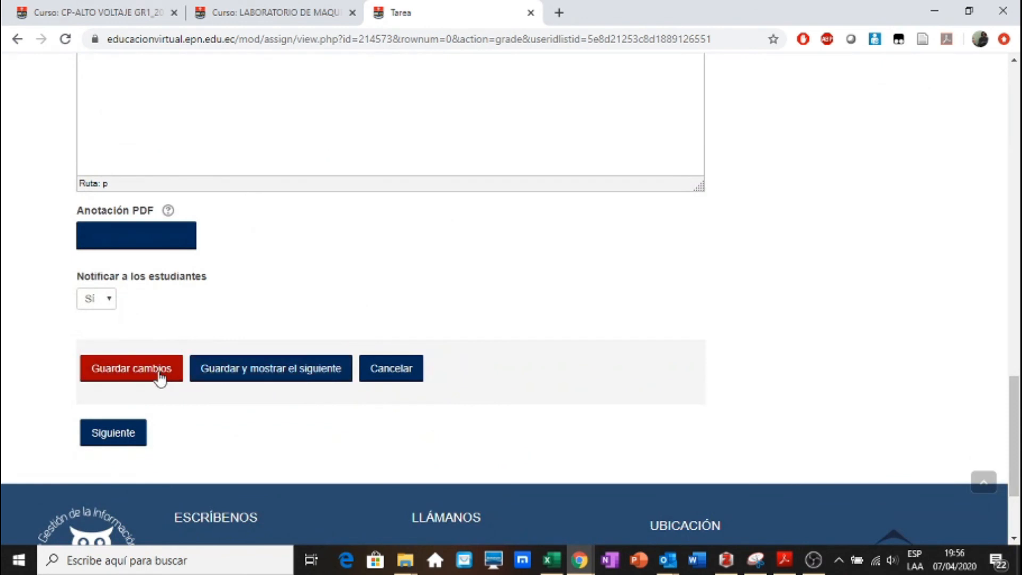
click(160, 375)
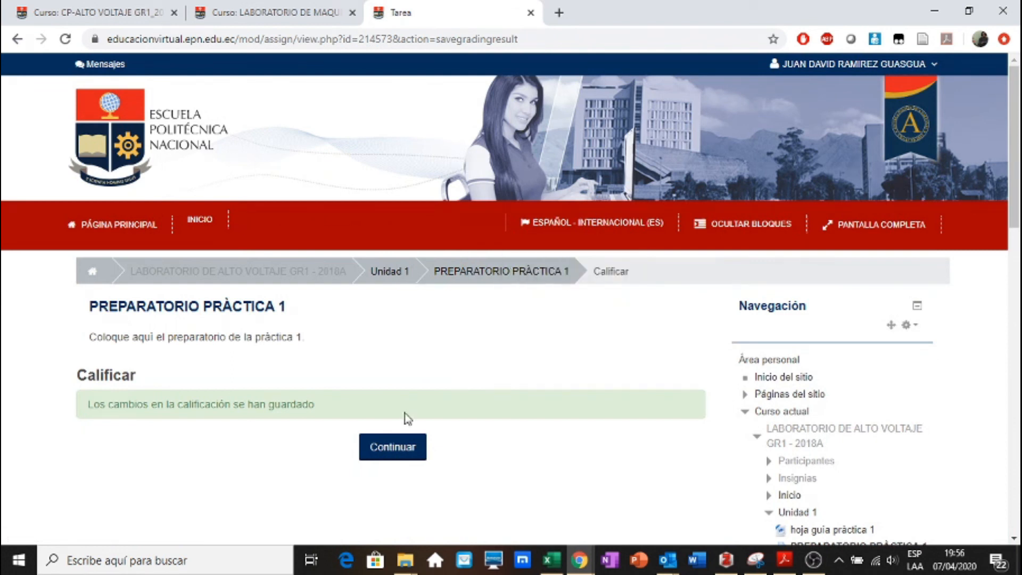
Return to PREPARATORIO PRÀCTICA 1 and display all its submissions to check the first student's updated grade
click(467, 275)
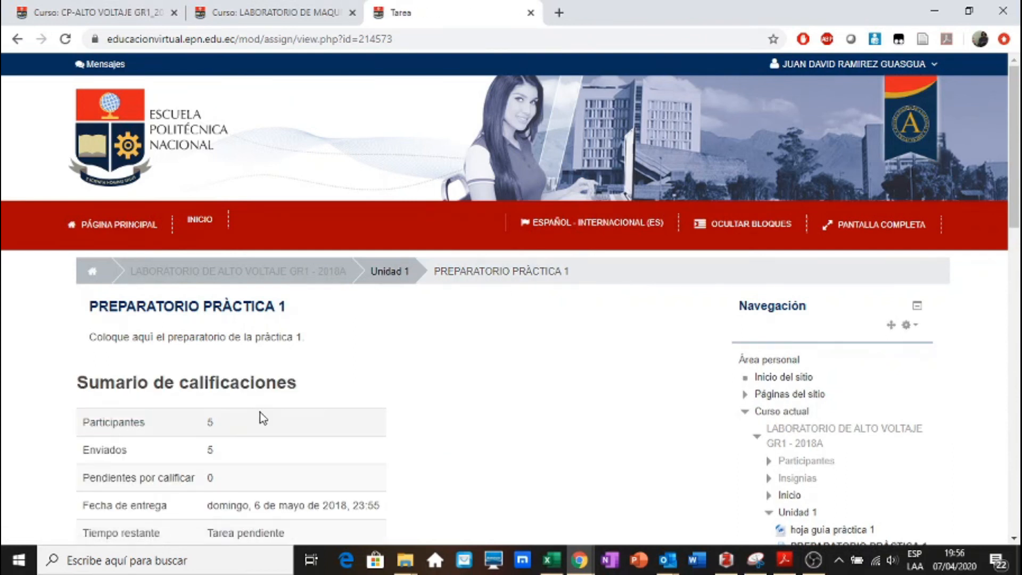
scroll(260, 412, down, 3)
scroll(259, 412, down, 3)
click(429, 269)
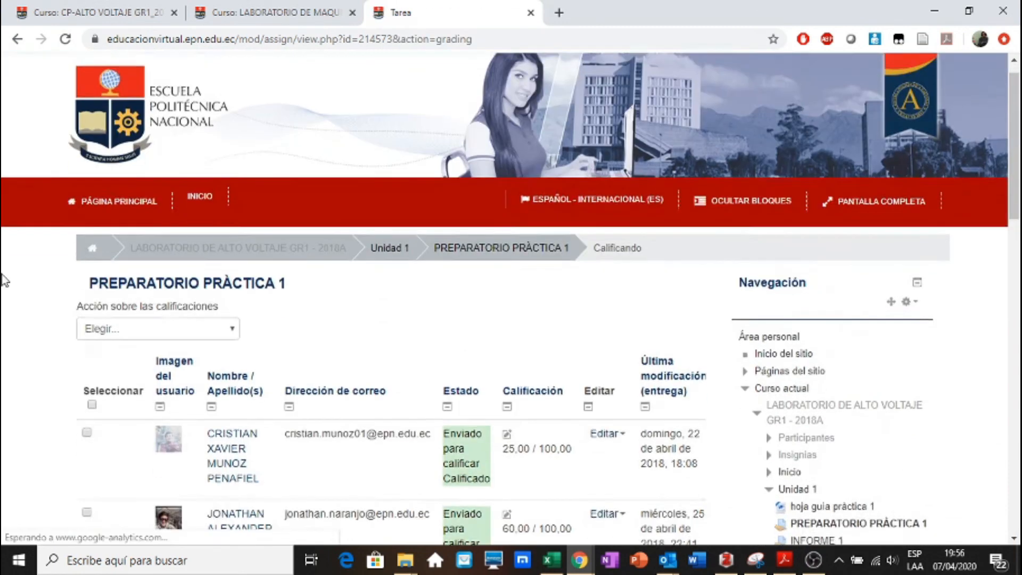
scroll(4, 281, down, 3)
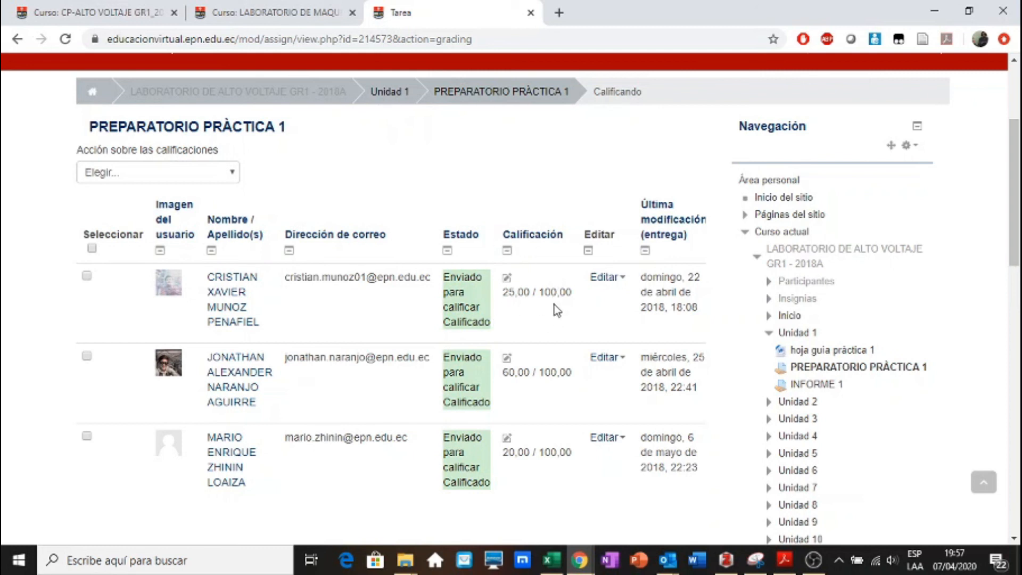
scroll(3, 210, up, 2)
scroll(4, 210, up, 1)
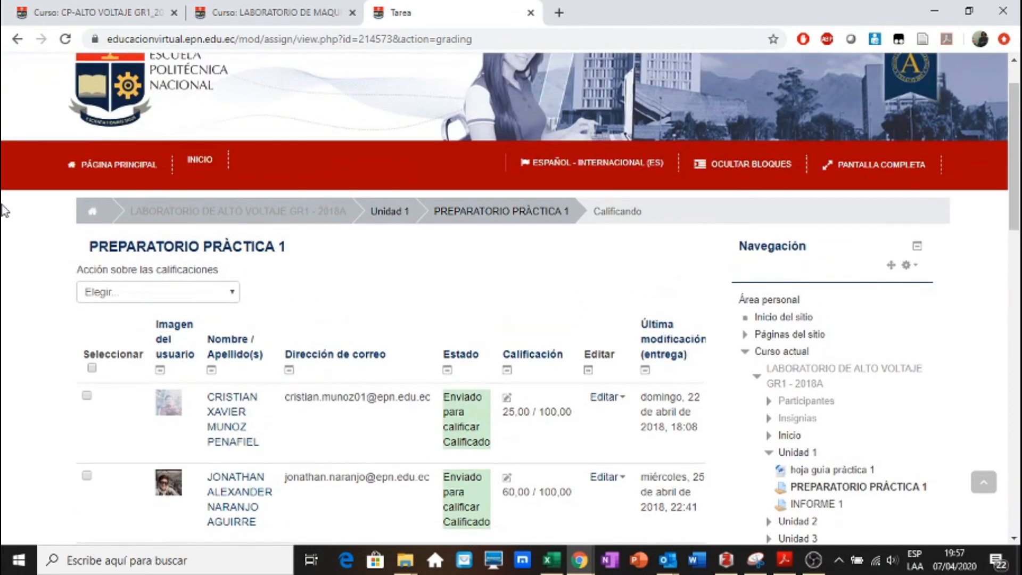
scroll(3, 210, down, 2)
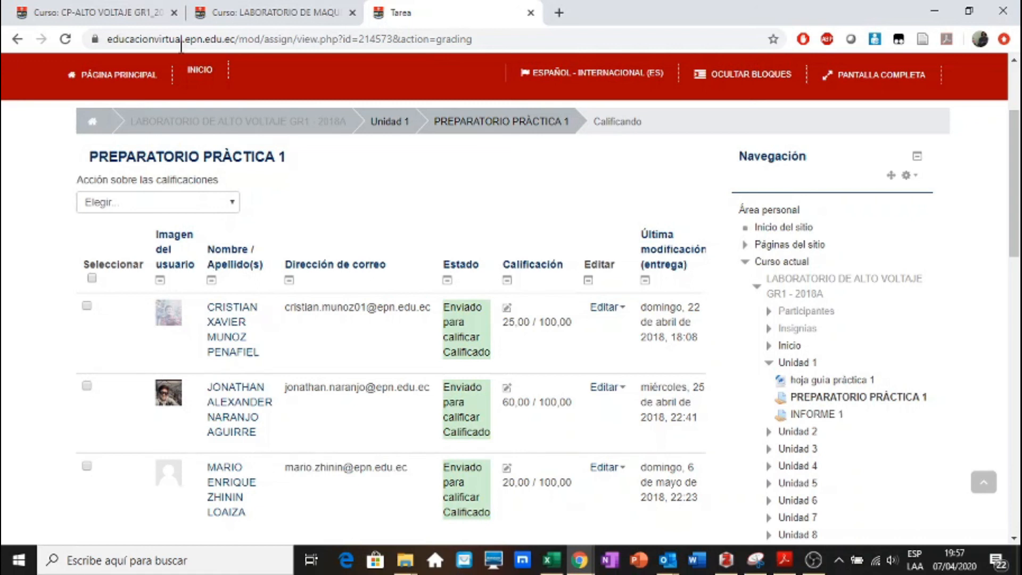
Switch back to the CP-ALTO VOLTAJE GR1_2020-1 course and review the activities deber1, deber2 and deber 3 in Unidad 1
click(123, 5)
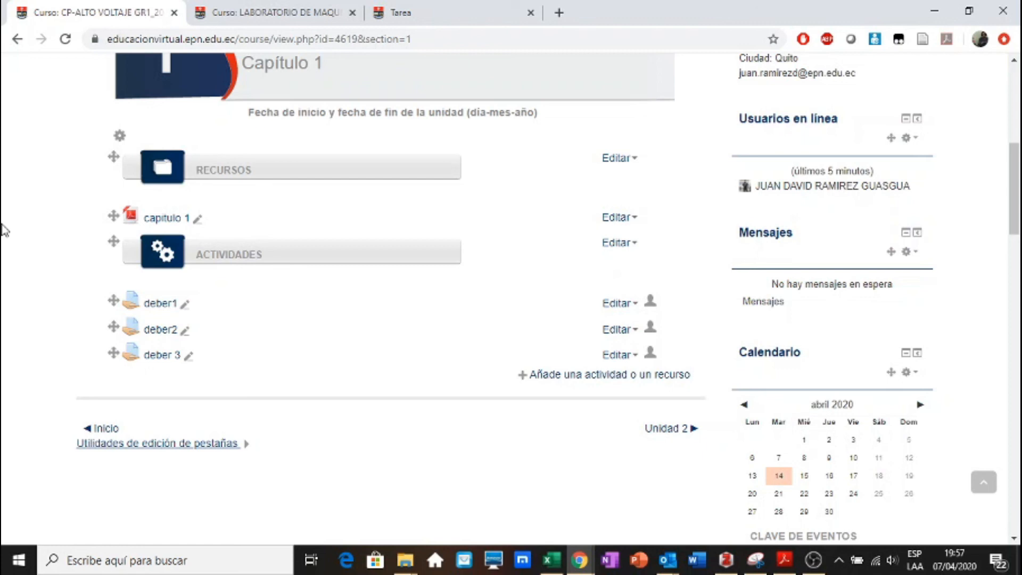
scroll(4, 230, up, 6)
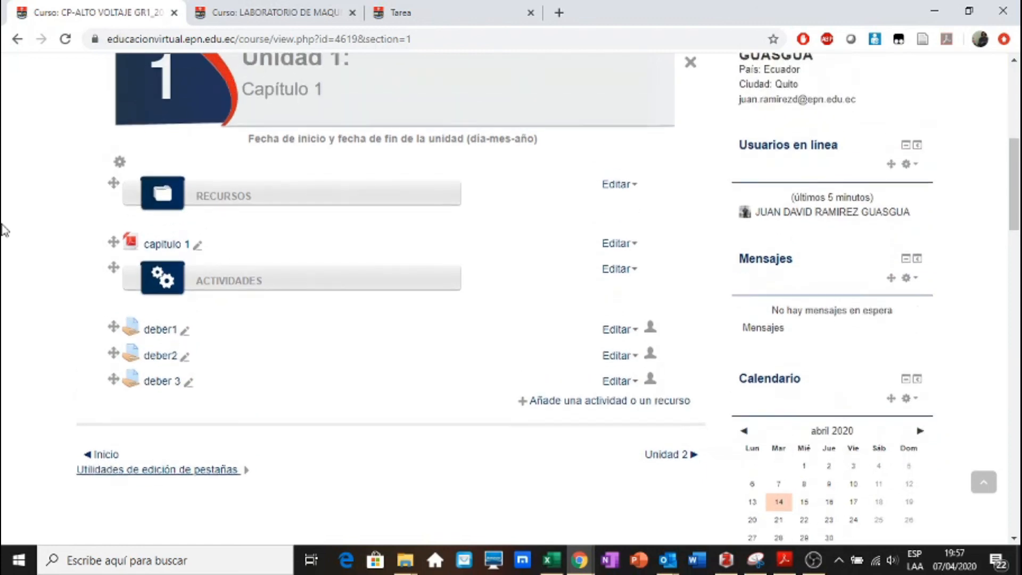
scroll(4, 229, down, 10)
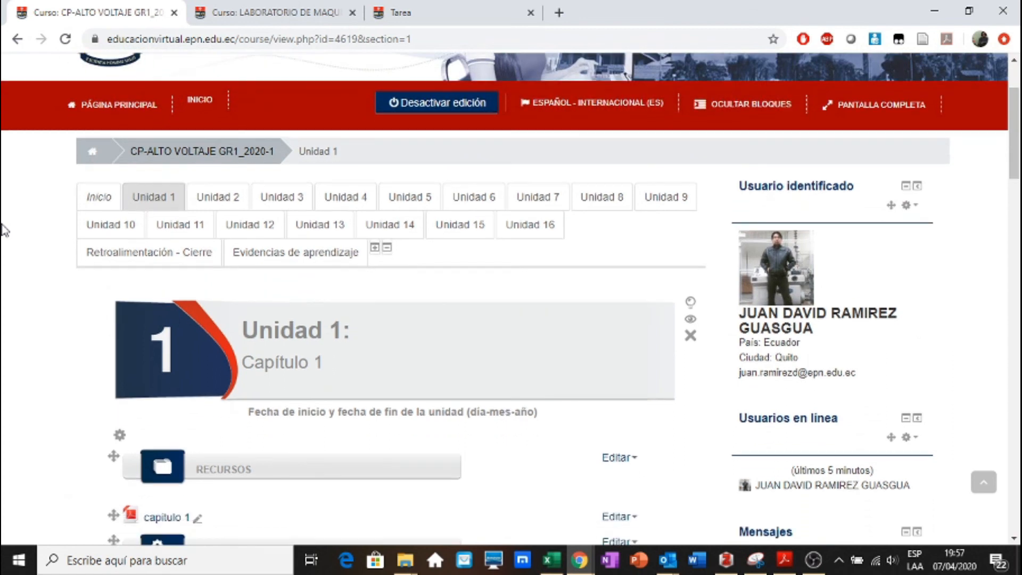
scroll(4, 230, up, 7)
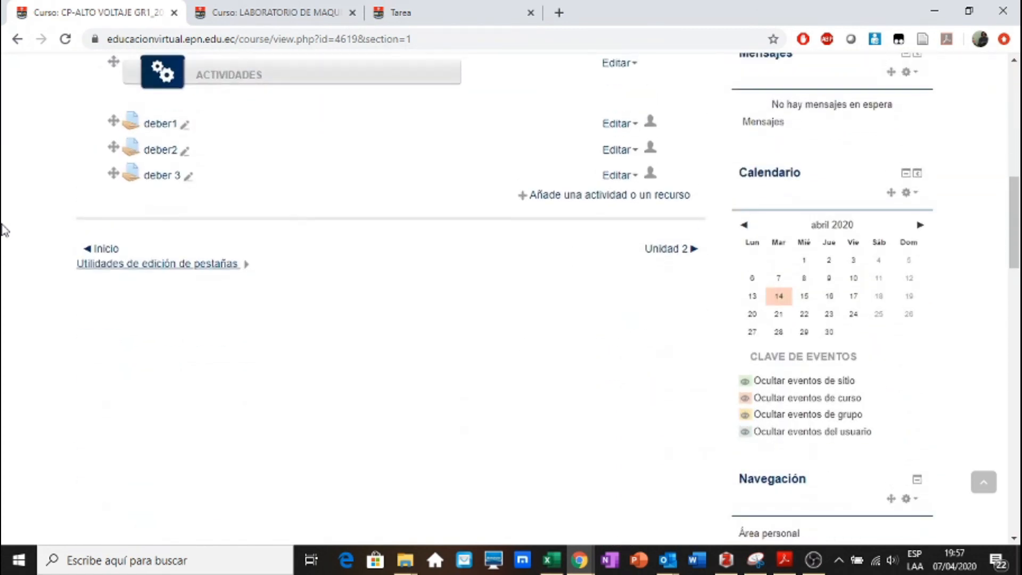